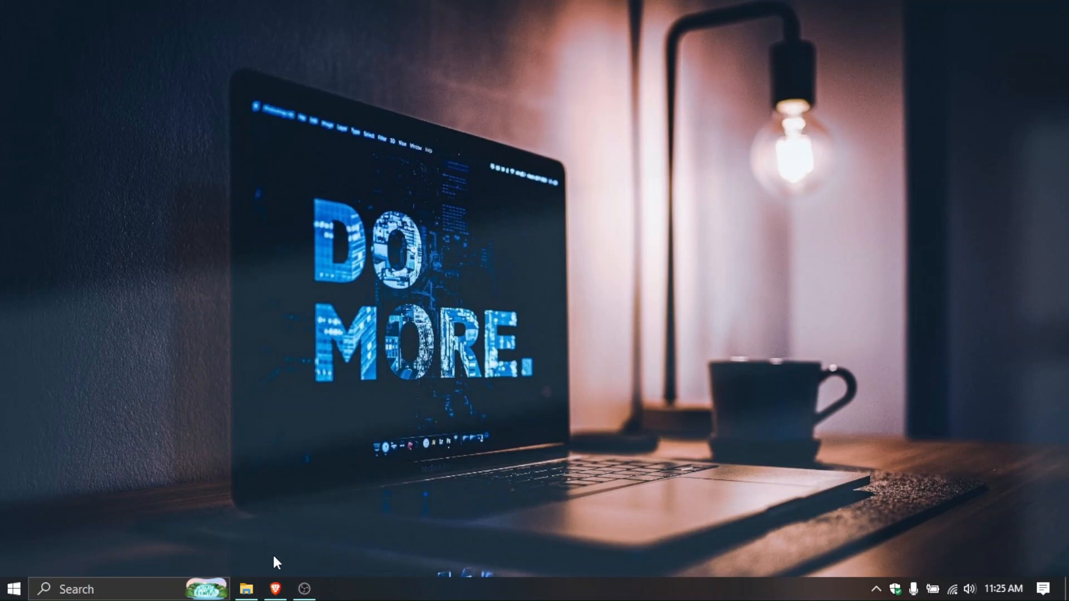
- Switch to the Brave browser and examine the JDK 21 download options for Windows on Oracle's Java Downloads page
{"action": "left_click", "coordinate": [275, 590]}
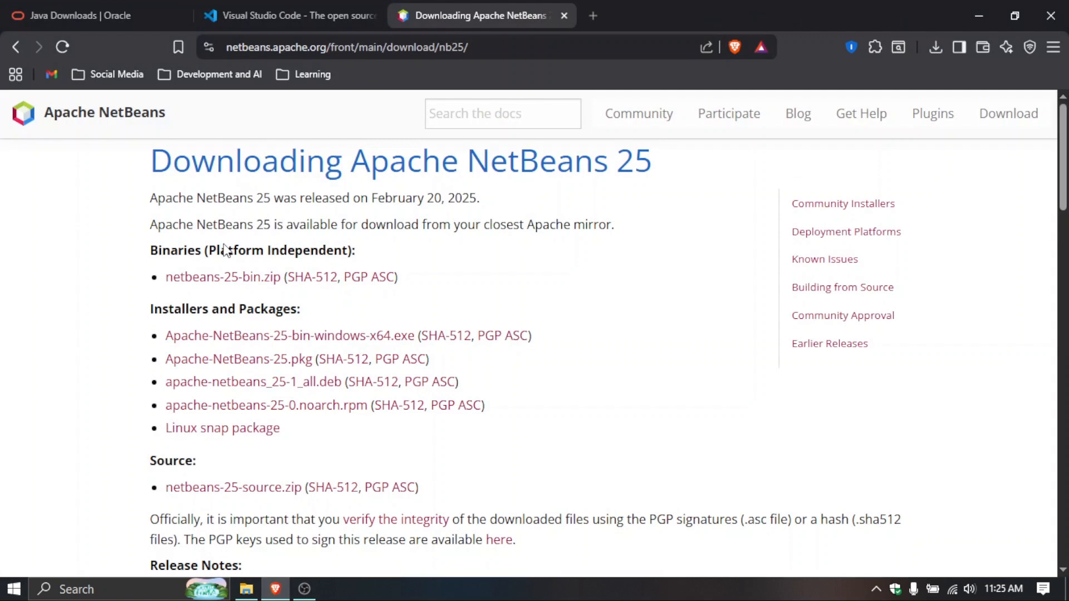
{"action": "left_click", "coordinate": [110, 11]}
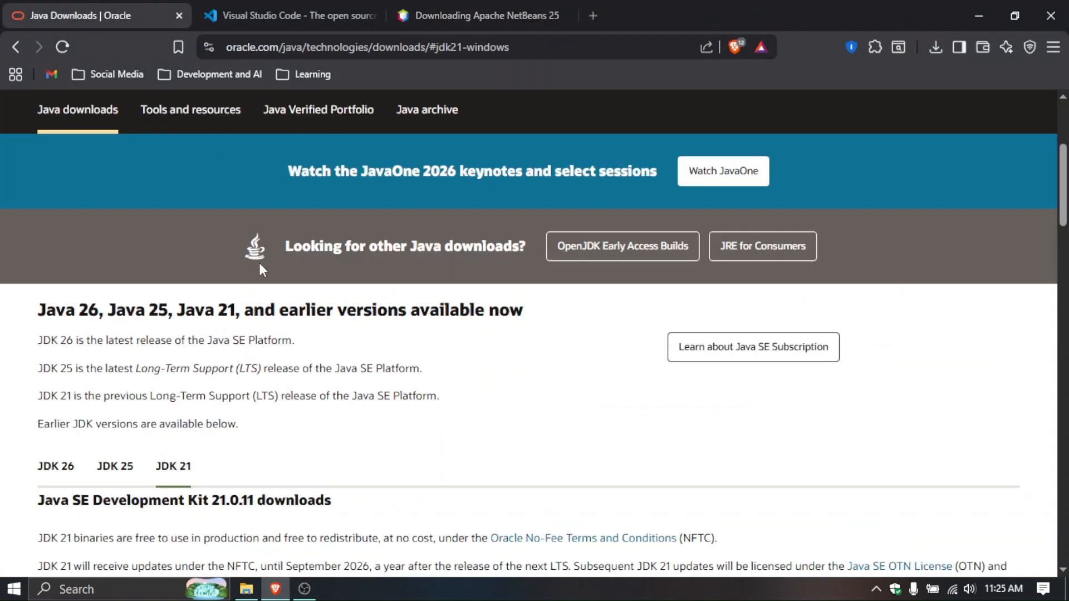
{"action": "scroll", "coordinate": [260, 265], "scroll_direction": "down", "scroll_amount": 4}
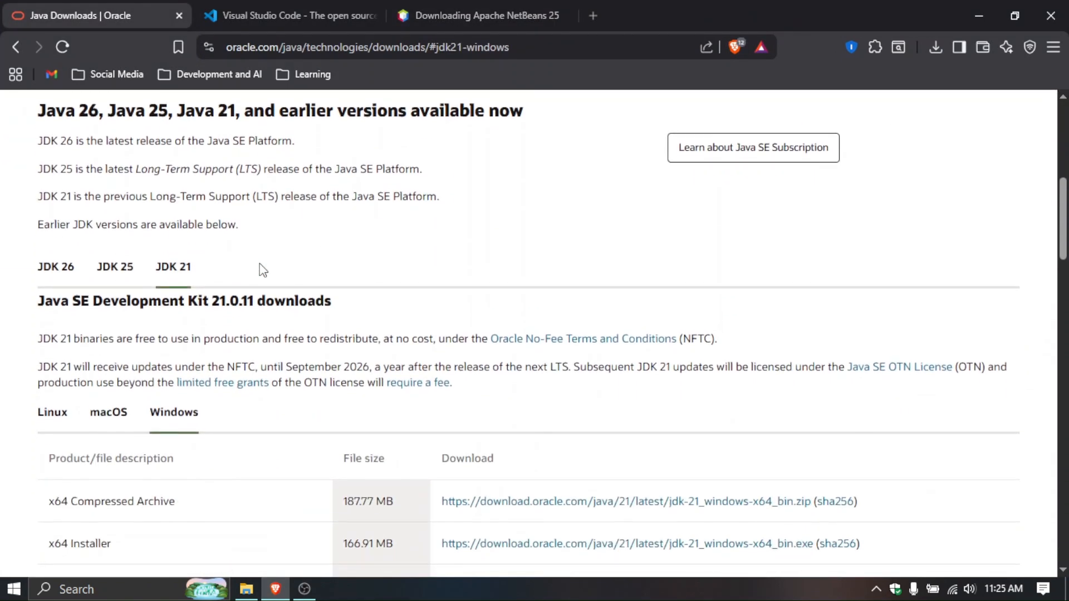
{"action": "scroll", "coordinate": [261, 270], "scroll_direction": "down", "scroll_amount": 2}
{"action": "scroll", "coordinate": [261, 270], "scroll_direction": "up", "scroll_amount": 8}
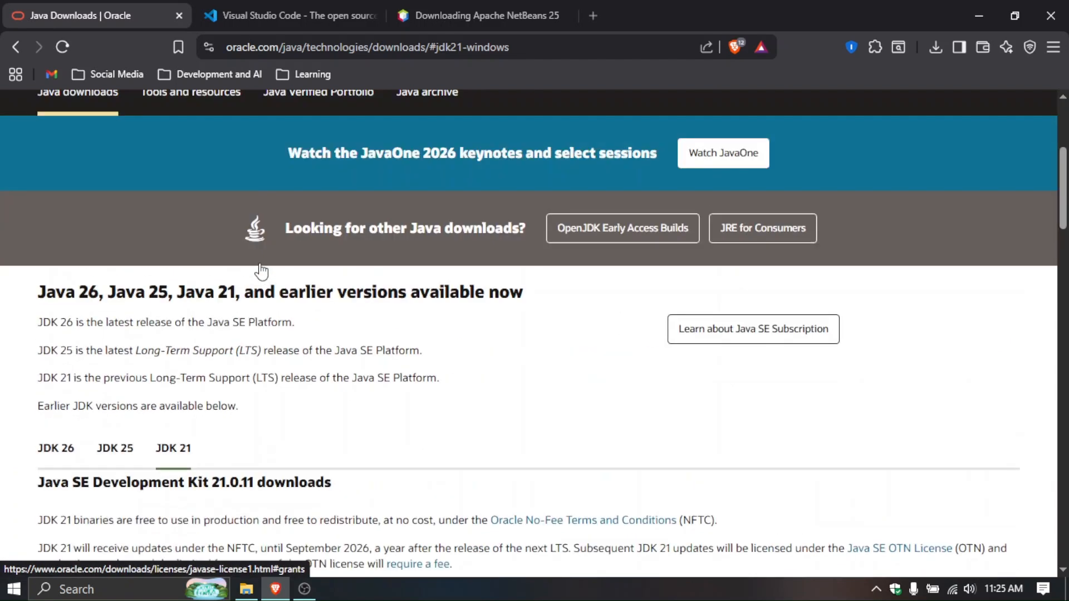
{"action": "scroll", "coordinate": [214, 213], "scroll_direction": "down", "scroll_amount": 4}
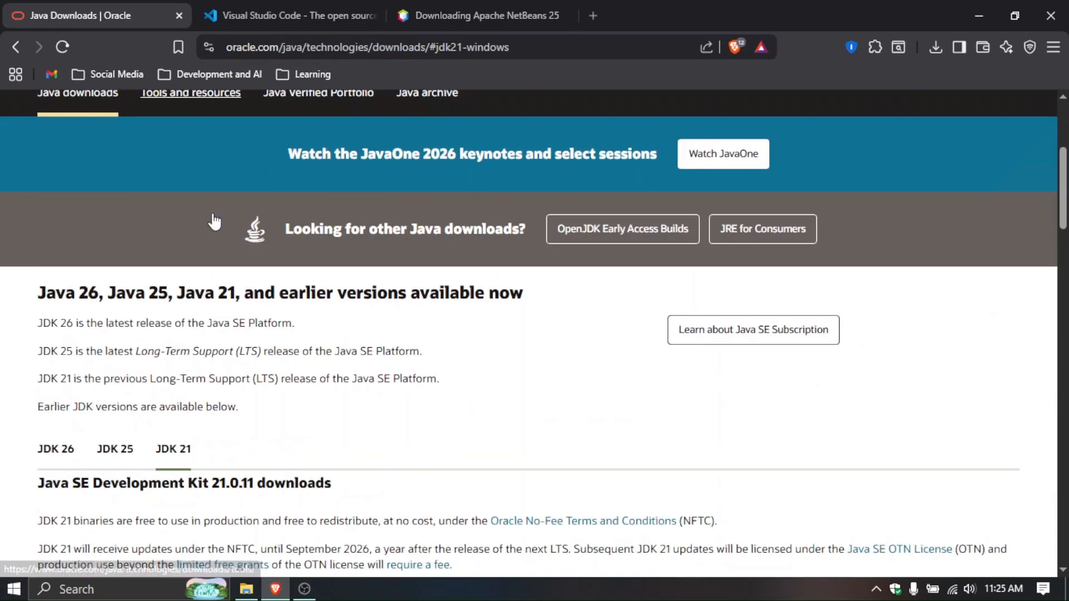
{"action": "scroll", "coordinate": [213, 213], "scroll_direction": "down", "scroll_amount": 2}
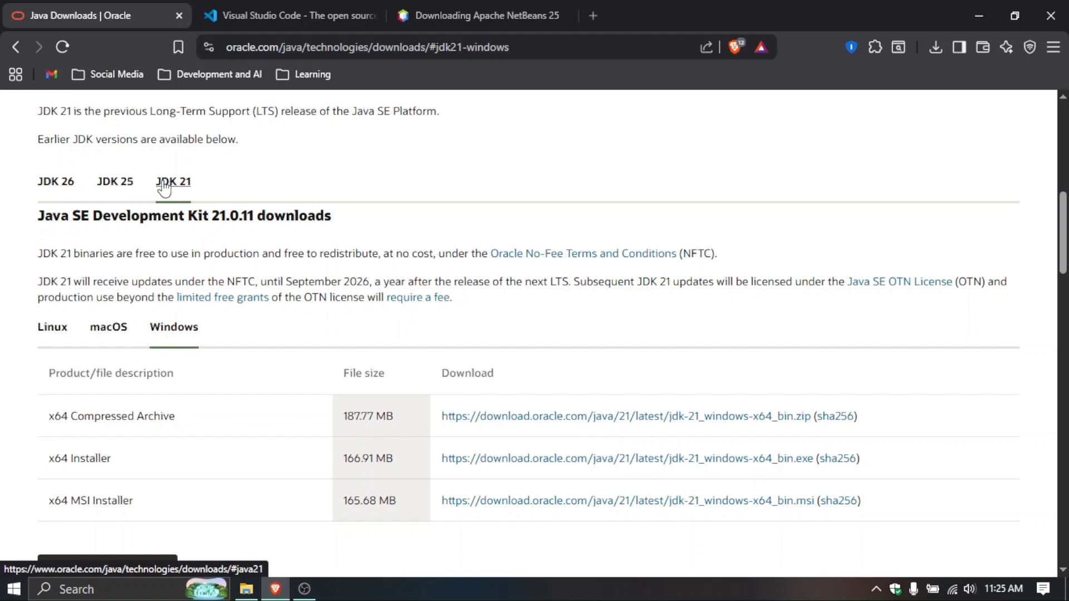
{"action": "scroll", "coordinate": [69, 196], "scroll_direction": "up", "scroll_amount": 3}
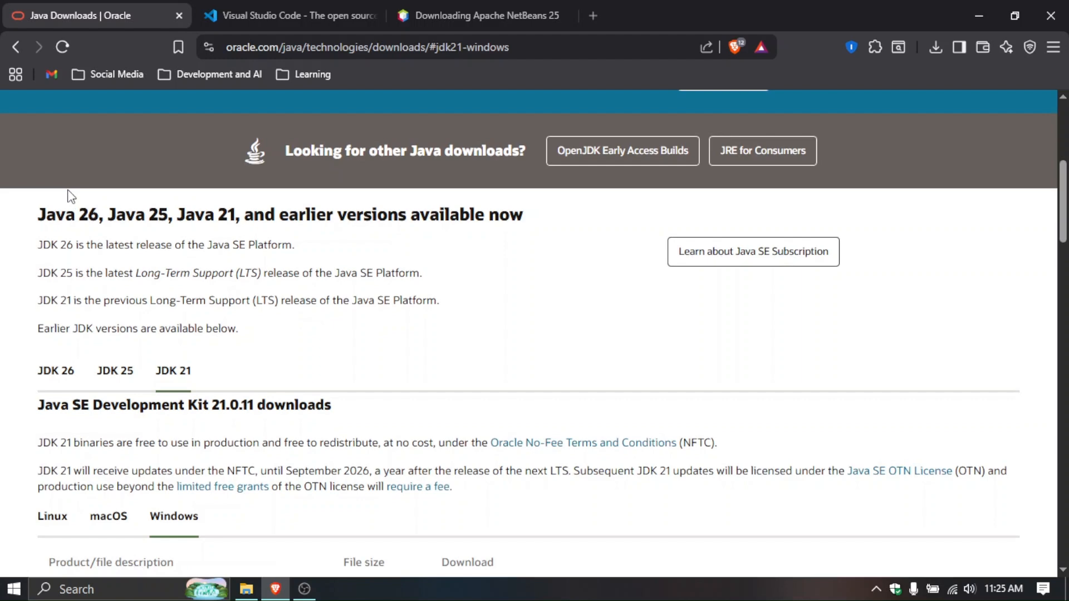
{"action": "scroll", "coordinate": [70, 196], "scroll_direction": "down", "scroll_amount": 3}
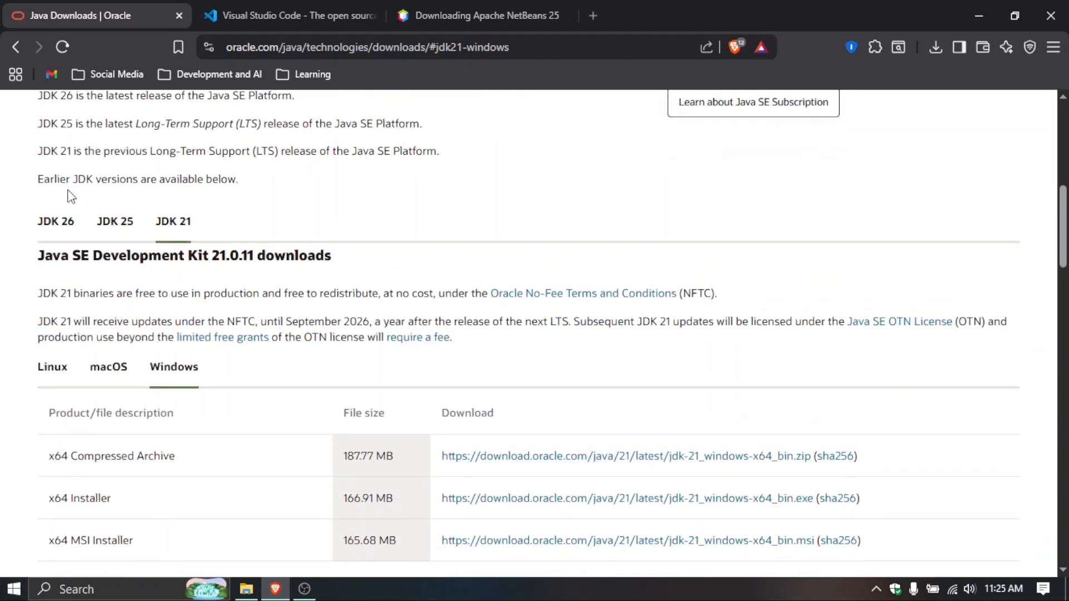
{"action": "scroll", "coordinate": [225, 318], "scroll_direction": "down", "scroll_amount": 1}
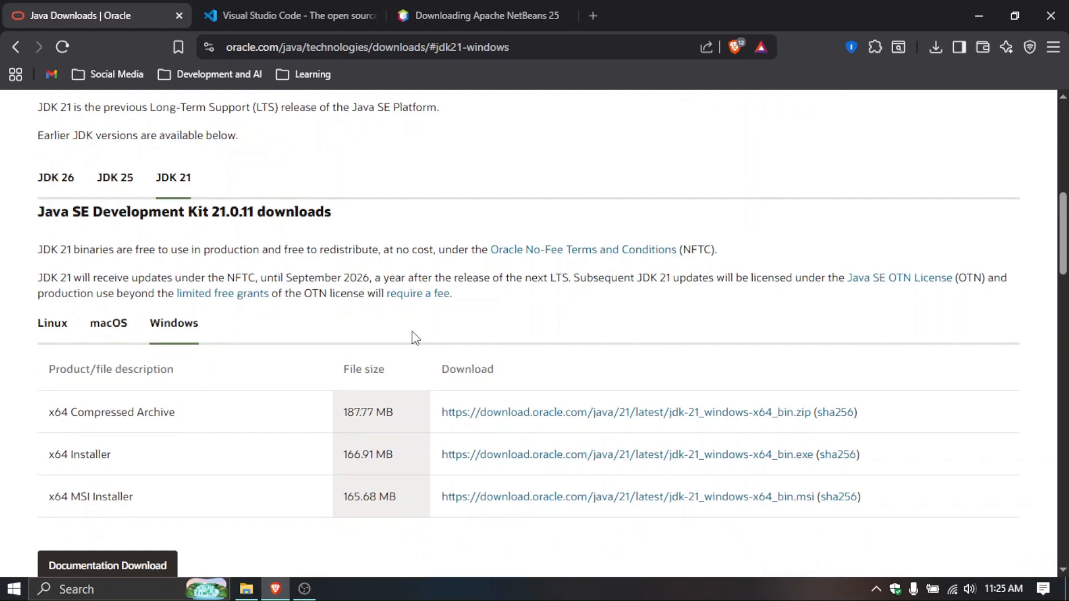
{"action": "scroll", "coordinate": [412, 334], "scroll_direction": "down", "scroll_amount": 4}
{"action": "scroll", "coordinate": [233, 210], "scroll_direction": "up", "scroll_amount": 10}
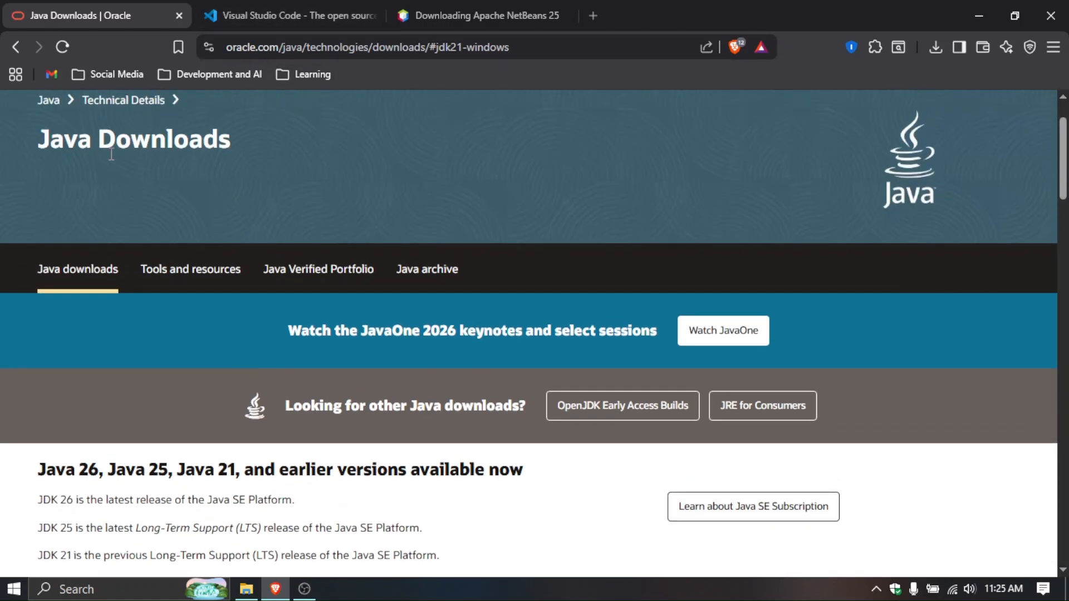
{"action": "scroll", "coordinate": [109, 156], "scroll_direction": "up", "scroll_amount": 2}
{"action": "scroll", "coordinate": [44, 203], "scroll_direction": "down", "scroll_amount": 9}
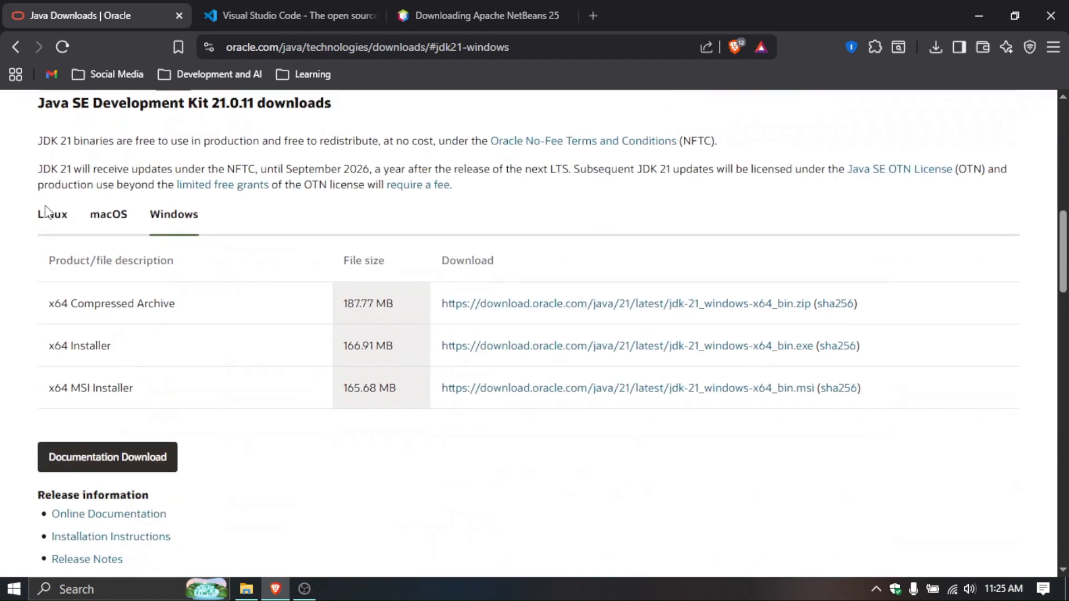
{"action": "scroll", "coordinate": [45, 203], "scroll_direction": "up", "scroll_amount": 3}
{"action": "scroll", "coordinate": [170, 261], "scroll_direction": "up", "scroll_amount": 1}
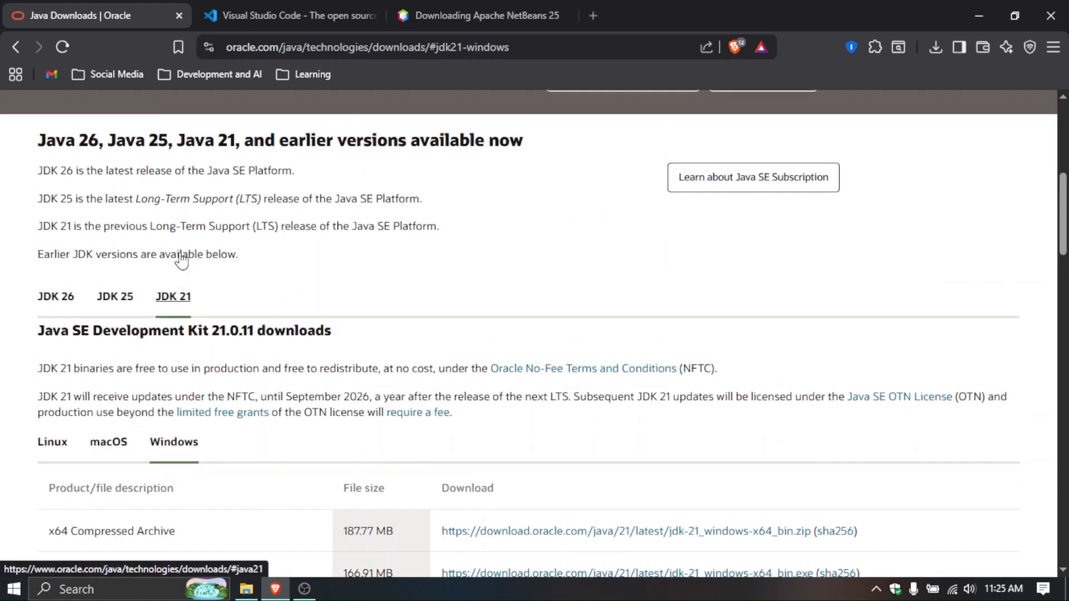
{"action": "scroll", "coordinate": [174, 351], "scroll_direction": "down", "scroll_amount": 3}
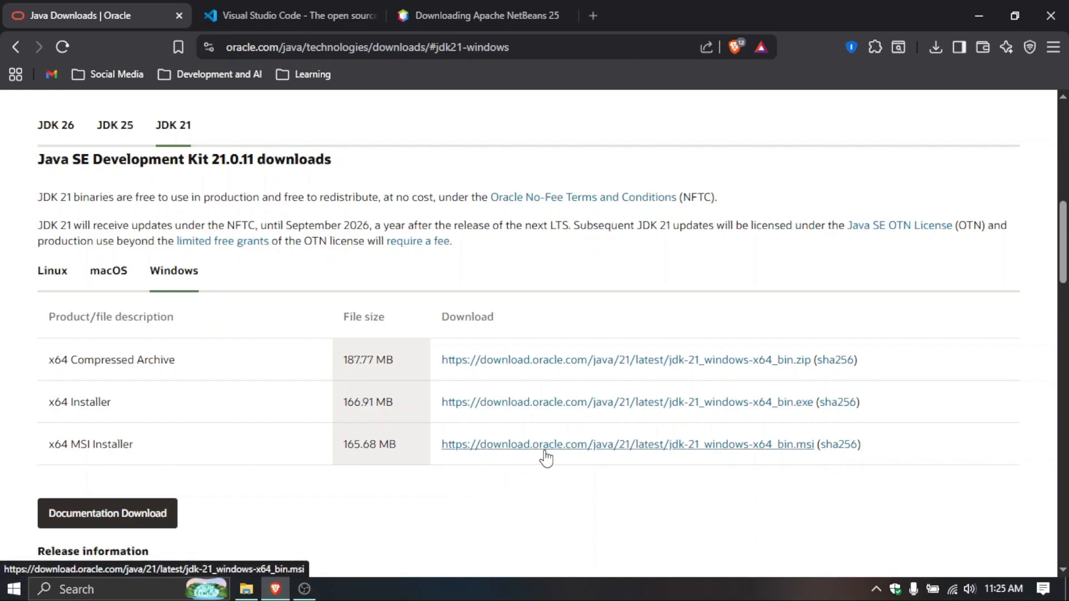
- Download the Visual Studio Code installer for Windows and save it as VSCodeUserSetup-x64-1.119.0 in Downloads
{"action": "left_click", "coordinate": [336, 21]}
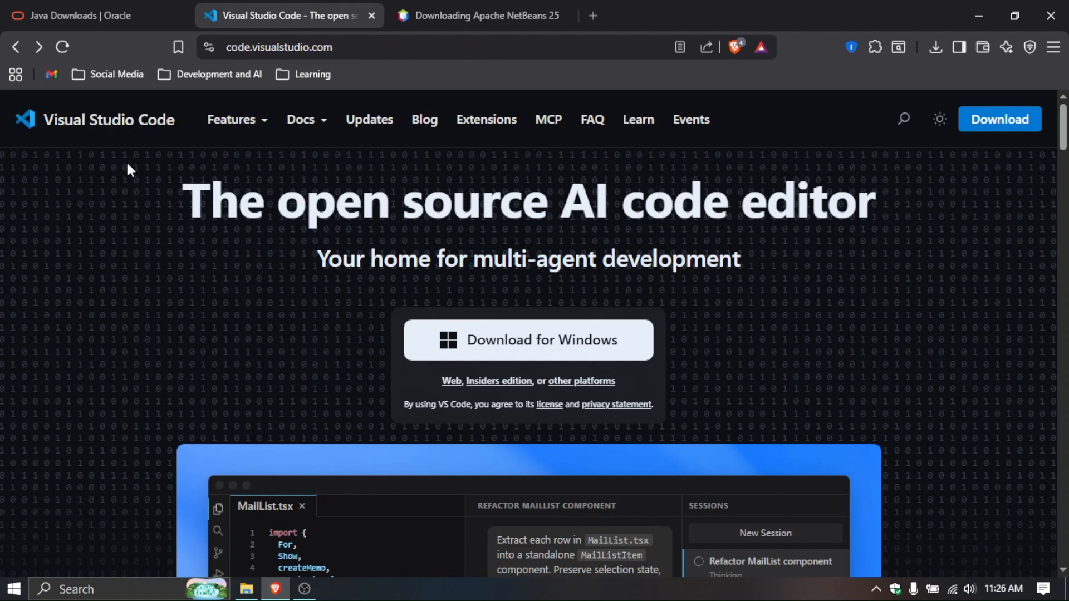
{"action": "left_click", "coordinate": [521, 348]}
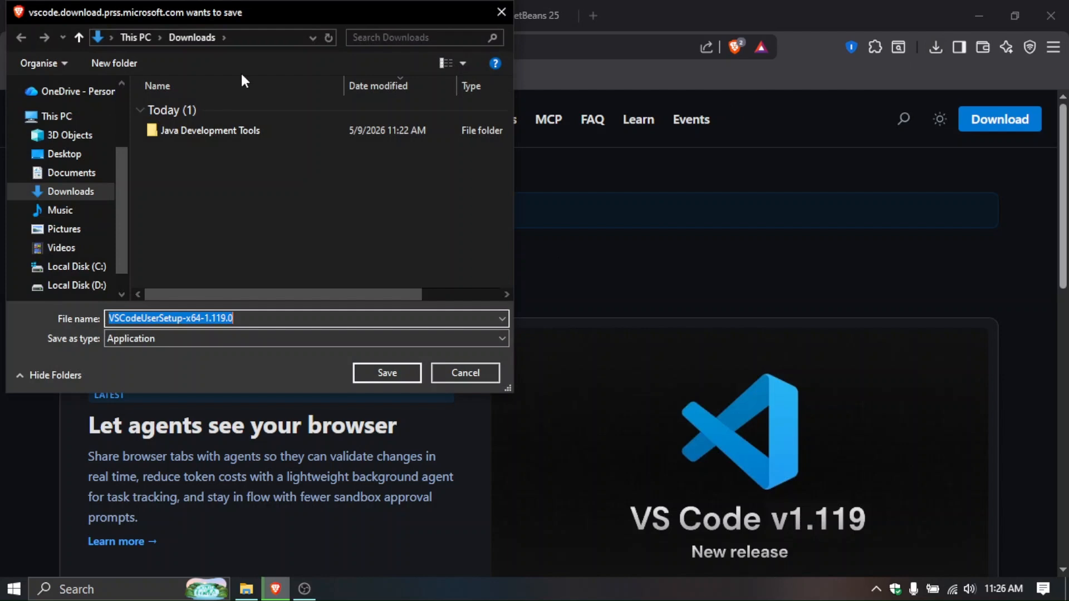
{"action": "left_click", "coordinate": [372, 368]}
- Download the JDK 21 x64 MSI installer for Windows from Oracle's Java Downloads page
{"action": "left_click", "coordinate": [151, 15]}
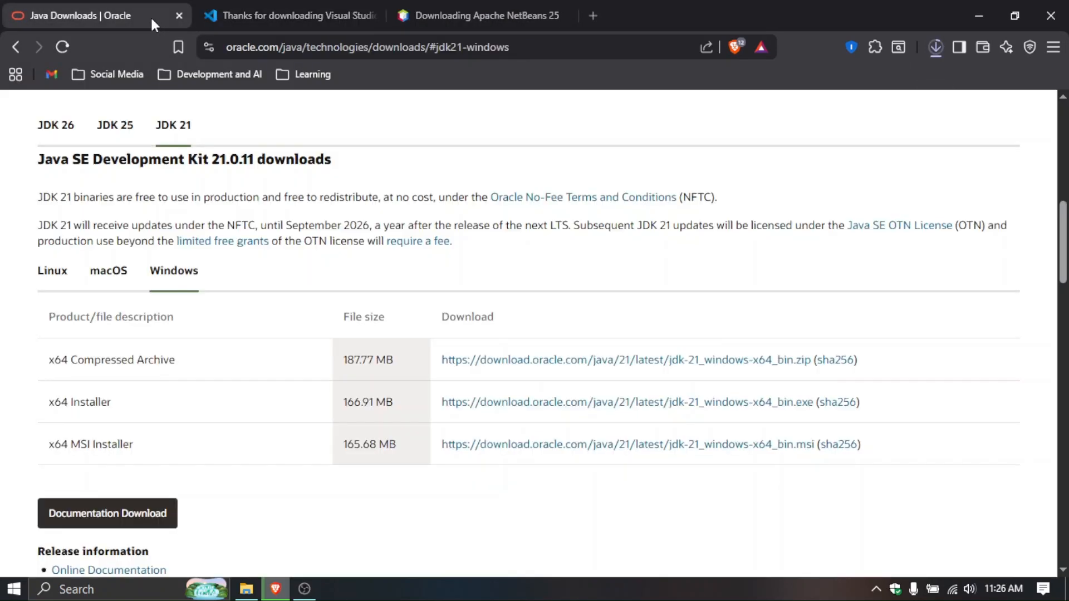
{"action": "left_click", "coordinate": [522, 449]}
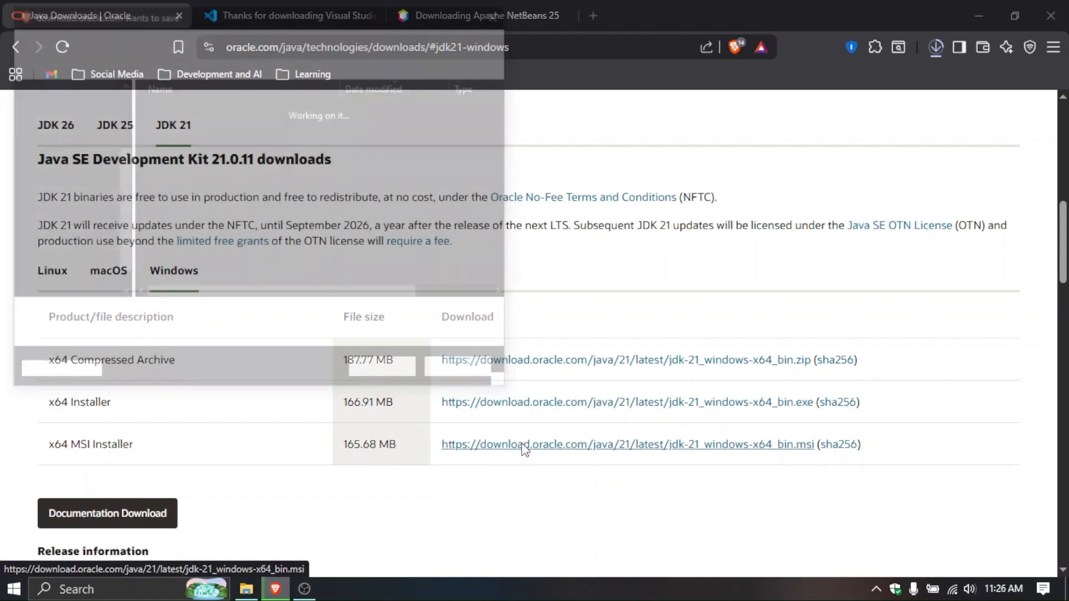
{"action": "key", "text": "Return"}
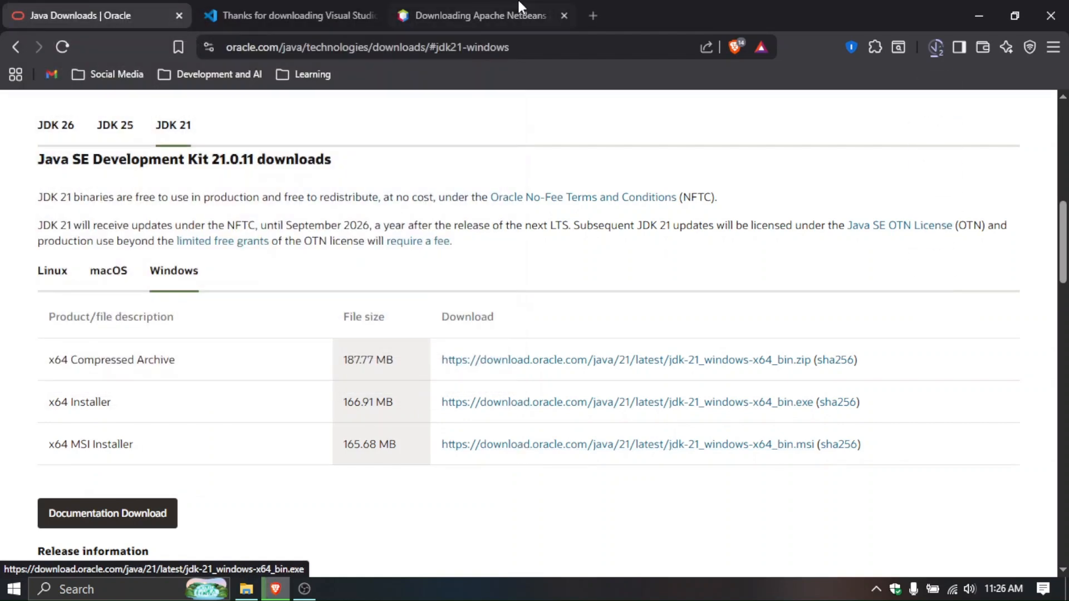
- Download the Apache NetBeans 25 installer for Windows and save it as Apache-NetBeans-25-bin-windows-x64 in Downloads
{"action": "left_click", "coordinate": [473, 16]}
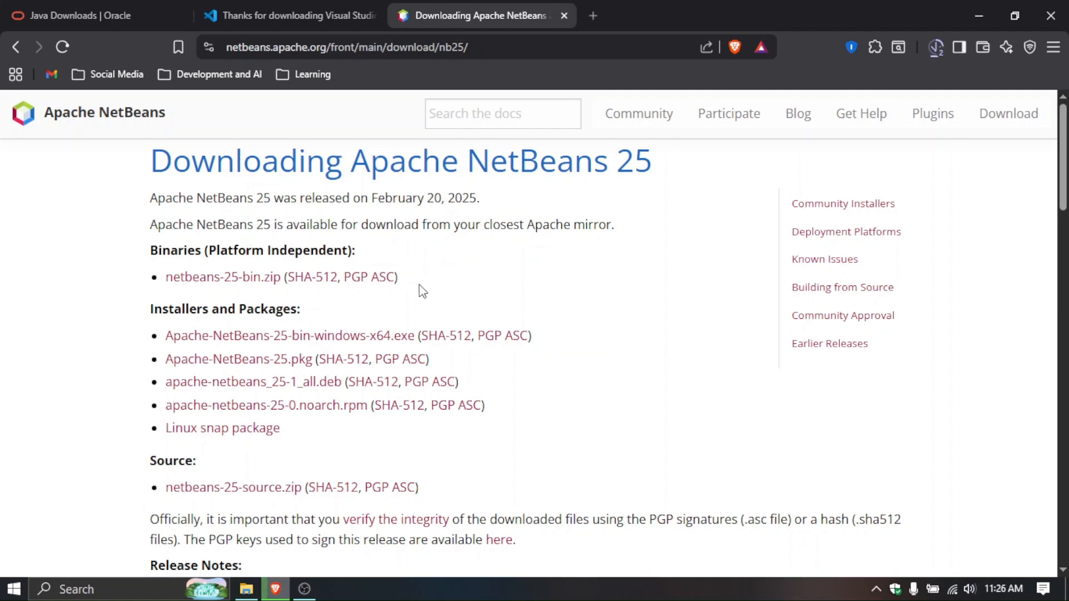
{"action": "left_click", "coordinate": [257, 339]}
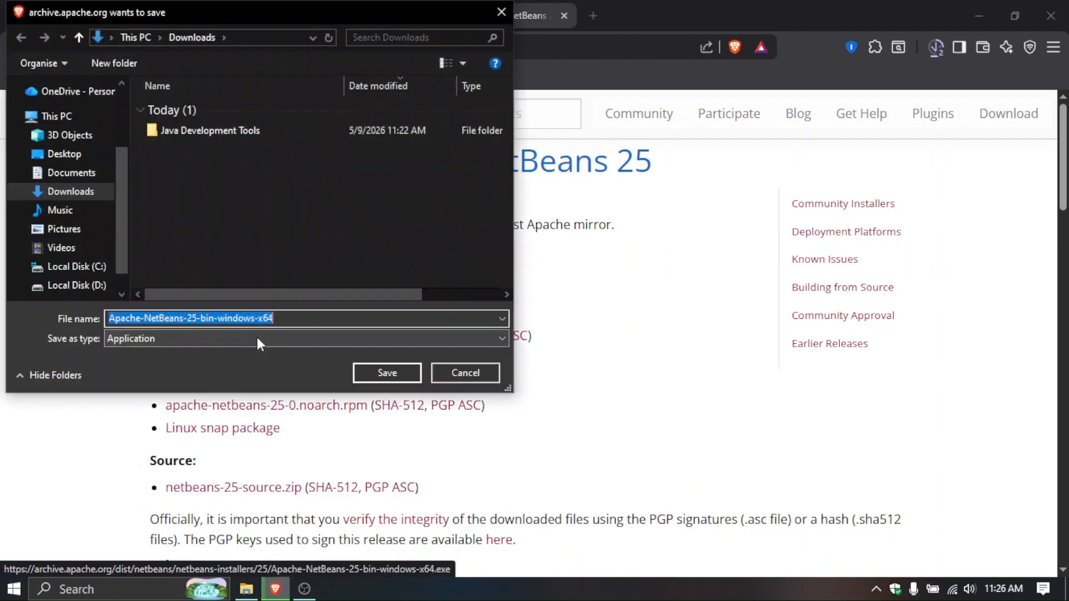
{"action": "left_click", "coordinate": [382, 371]}
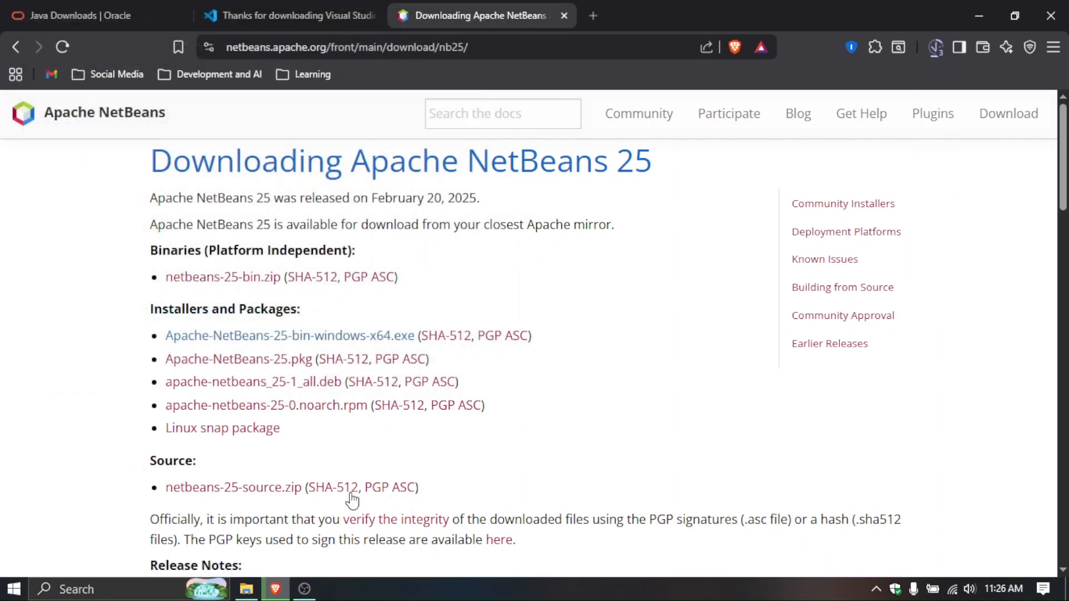
- Switch to File Explorer and select the three installers in the Java Development Tools folder
{"action": "left_click", "coordinate": [247, 591]}
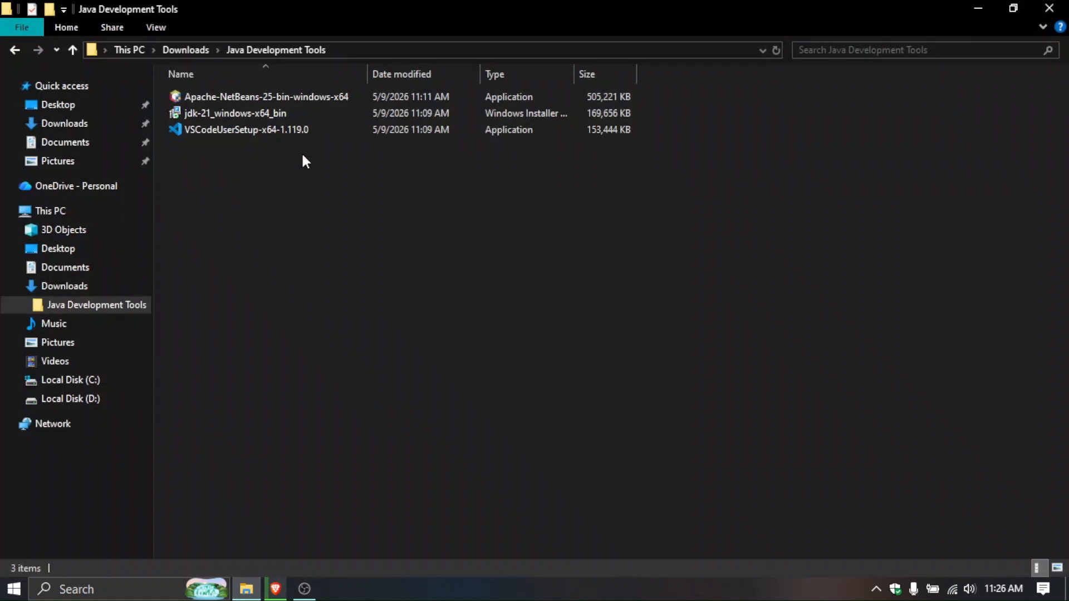
{"action": "left_click_drag", "start_coordinate": [284, 203], "coordinate": [298, 90]}
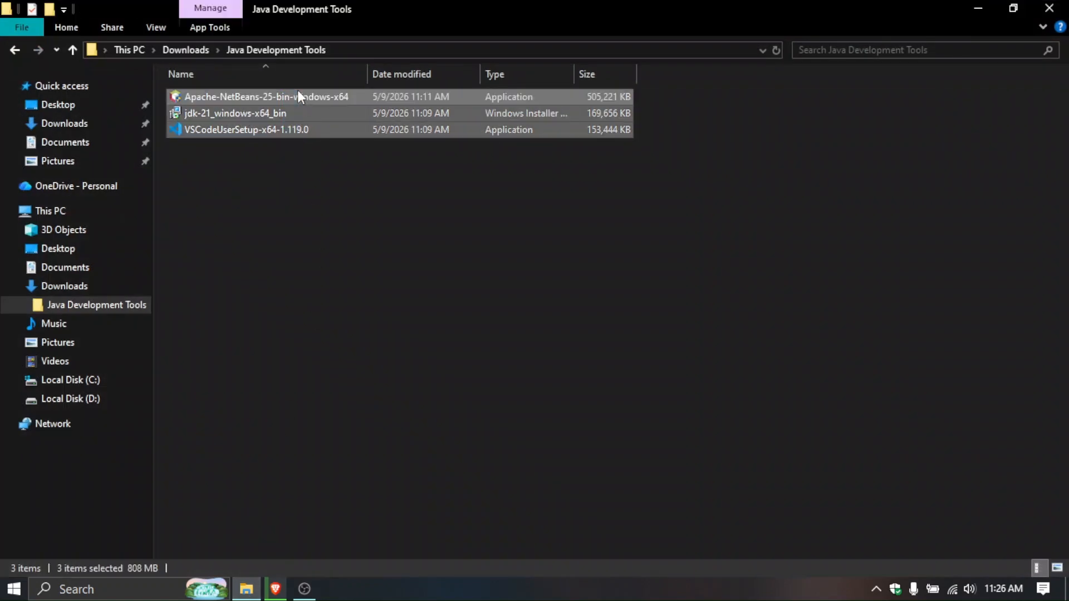
- In Brave's full download history, remove the finished VSCodeUserSetup-x64-1.119.0.exe download and open the options for the jdk-21_windows-x64_bin.msi download
{"action": "left_click", "coordinate": [275, 590]}
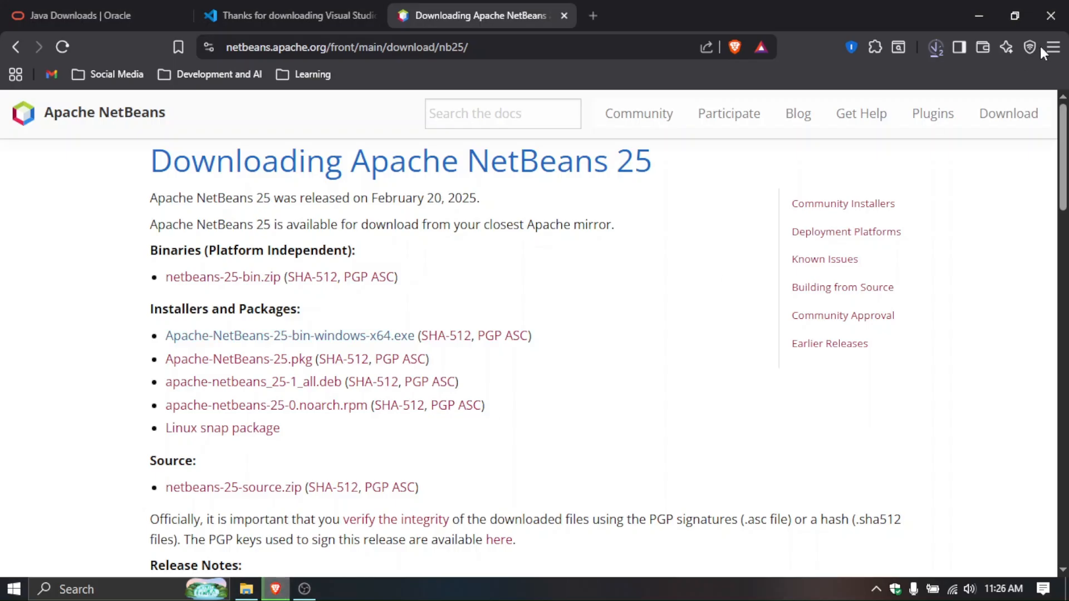
{"action": "left_click", "coordinate": [938, 45]}
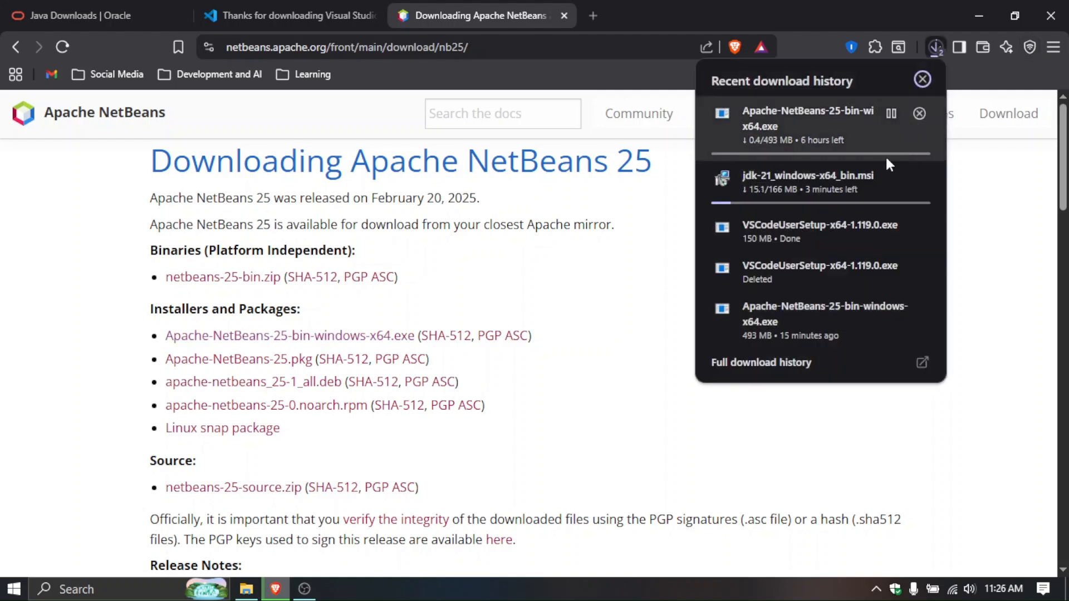
{"action": "left_click", "coordinate": [785, 362]}
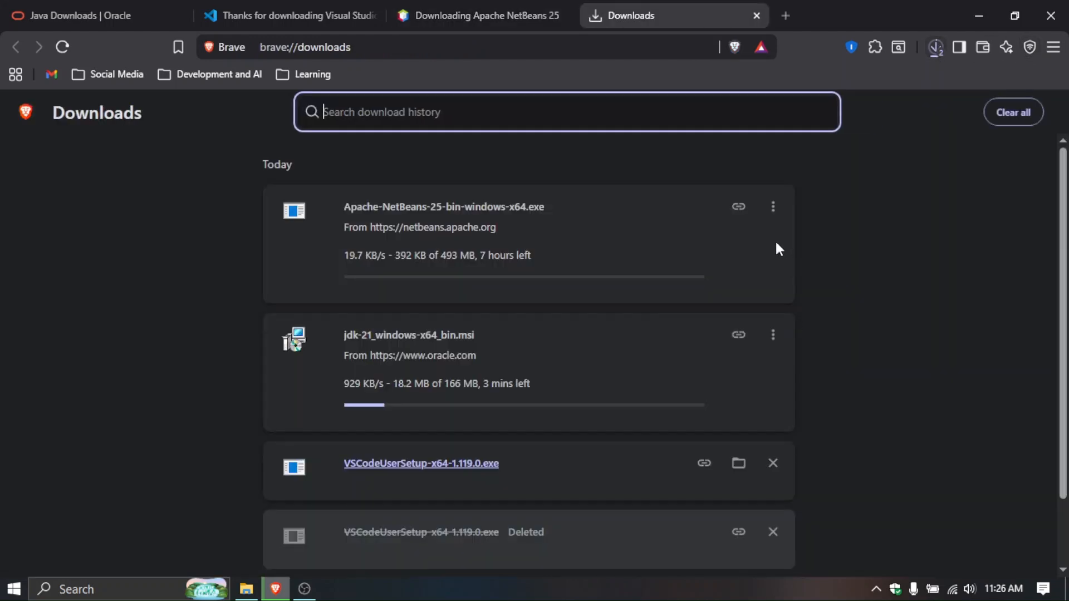
{"action": "left_click", "coordinate": [778, 466]}
{"action": "left_click", "coordinate": [773, 335]}
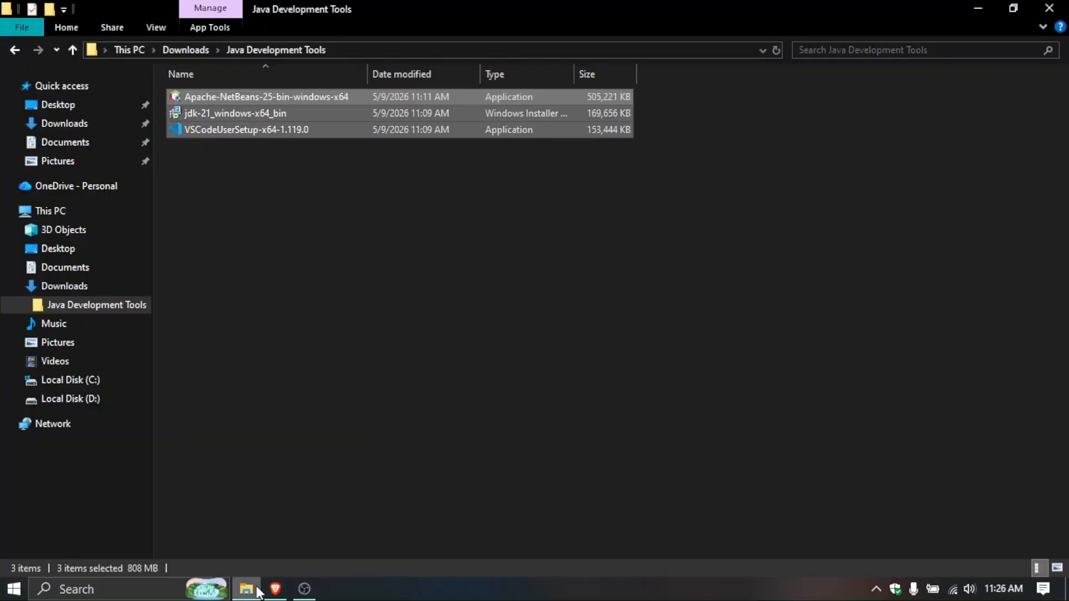
- Run jdk-21_windows-x64_bin from the Java Development Tools folder and install the JDK in the default folder C:\Program Files\Java\jdk-21.0.11\
{"action": "left_click", "coordinate": [310, 316]}
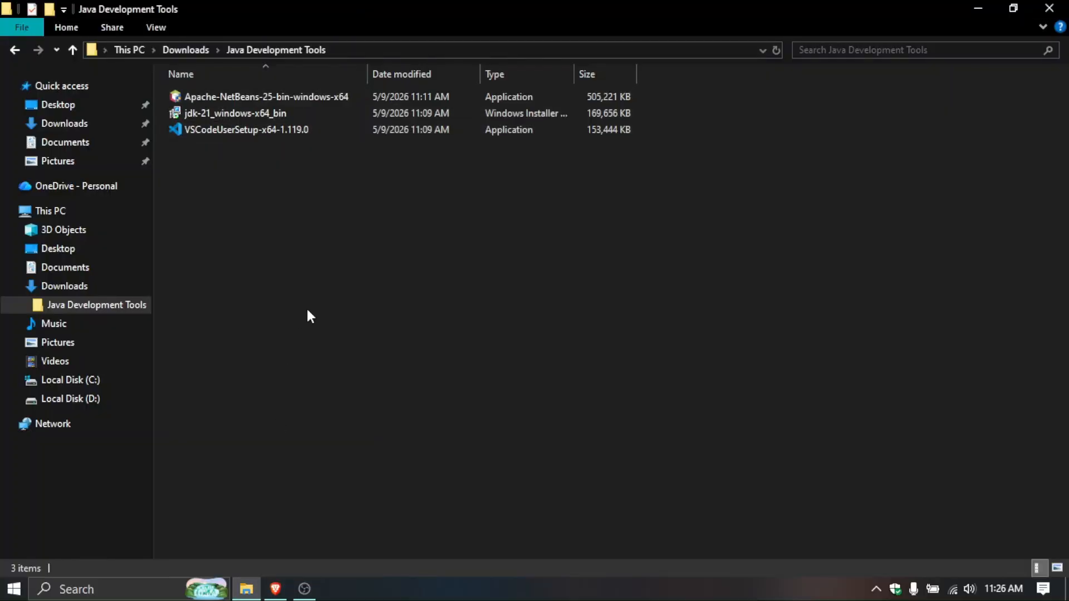
{"action": "double_click", "coordinate": [258, 115]}
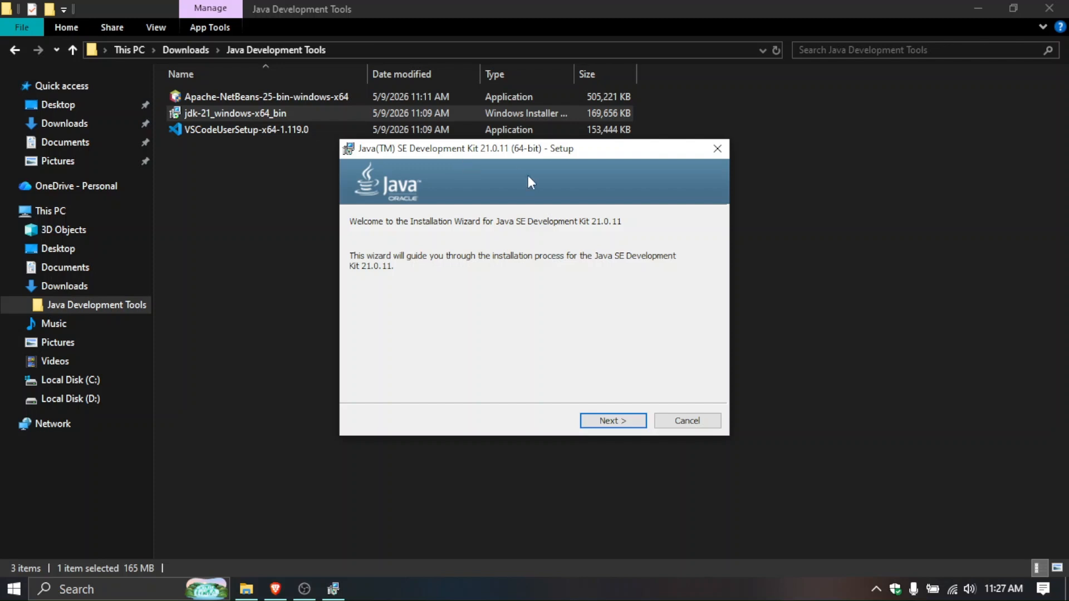
{"action": "left_click", "coordinate": [611, 422]}
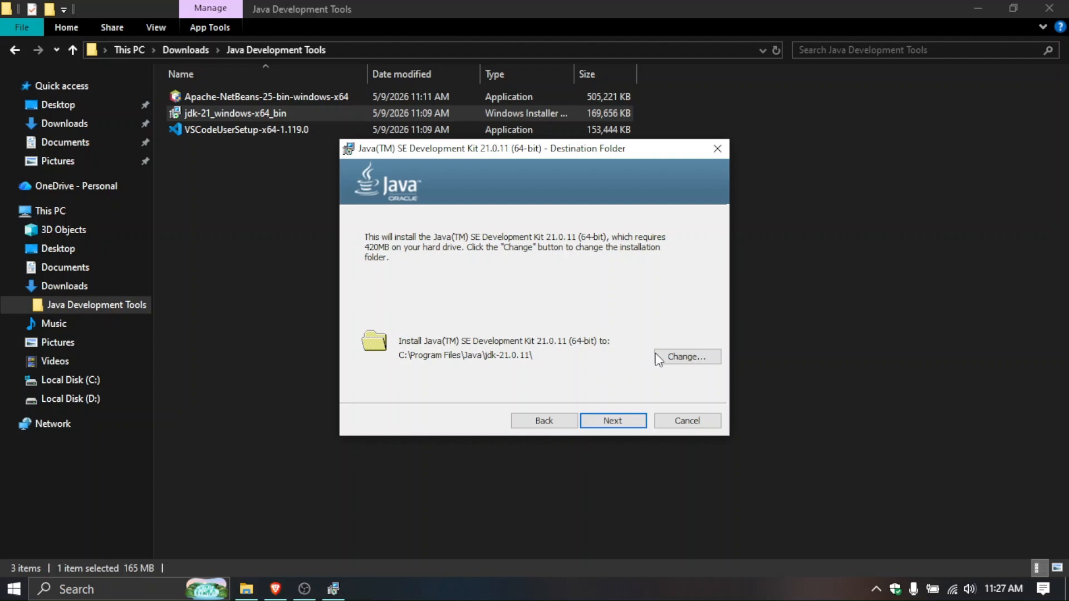
{"action": "left_click", "coordinate": [673, 357]}
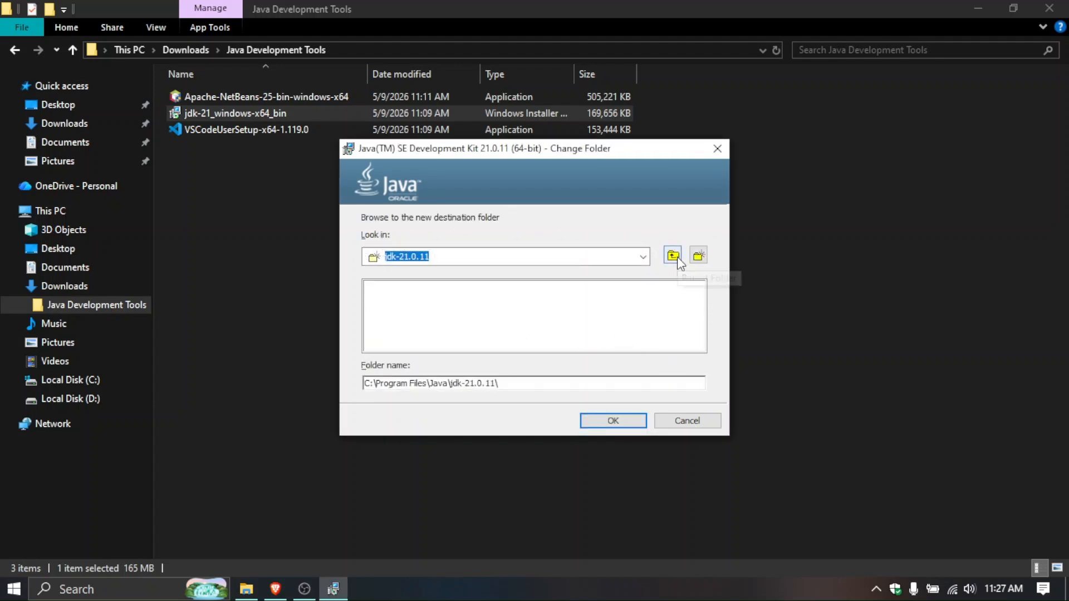
{"action": "key", "text": "Return"}
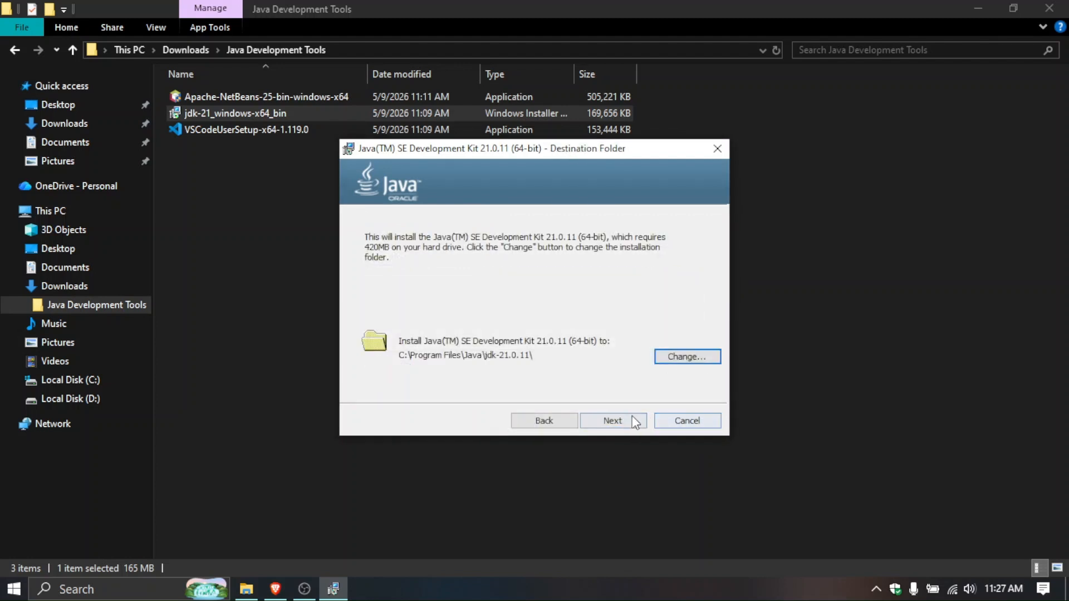
{"action": "left_click", "coordinate": [623, 422]}
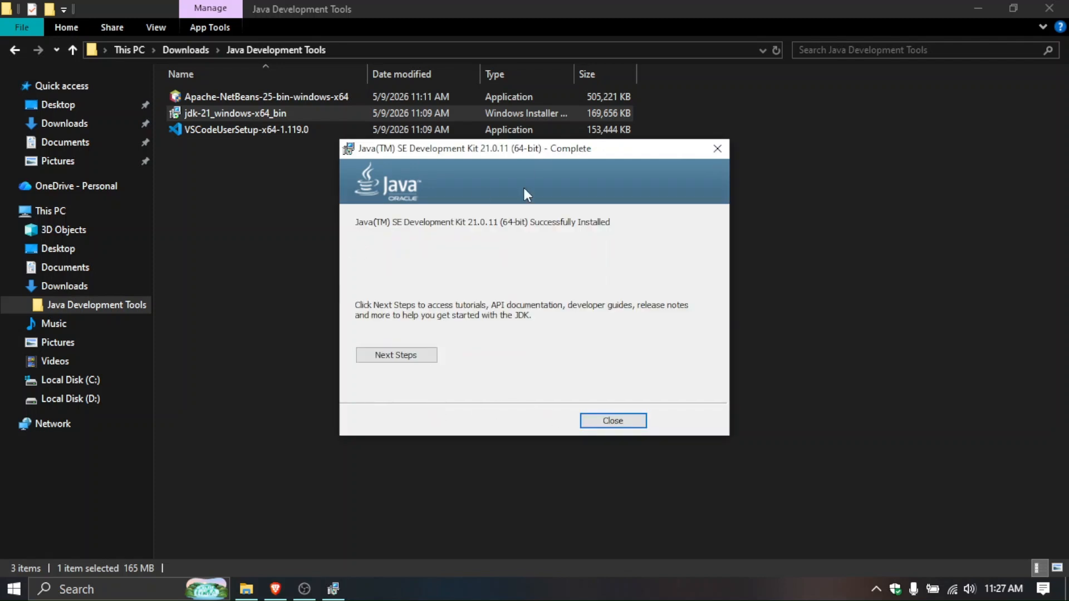
{"action": "left_click", "coordinate": [595, 420]}
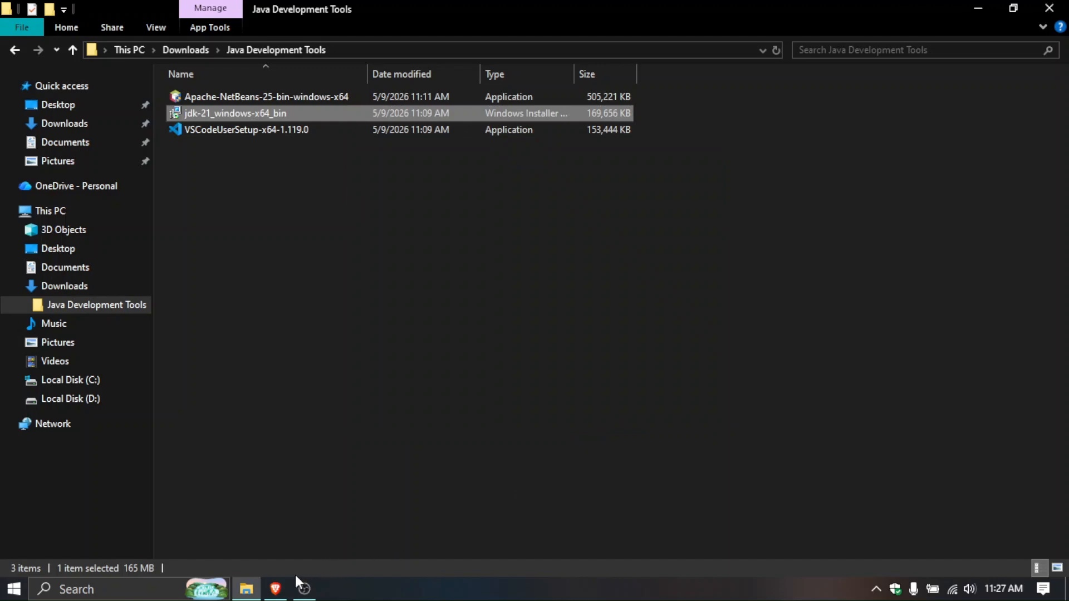
- Open Programs and Features in Control Panel and select Java(TM) SE Development Kit 21.0.11 (64-bit) to check its installation
{"action": "key", "text": "super"}
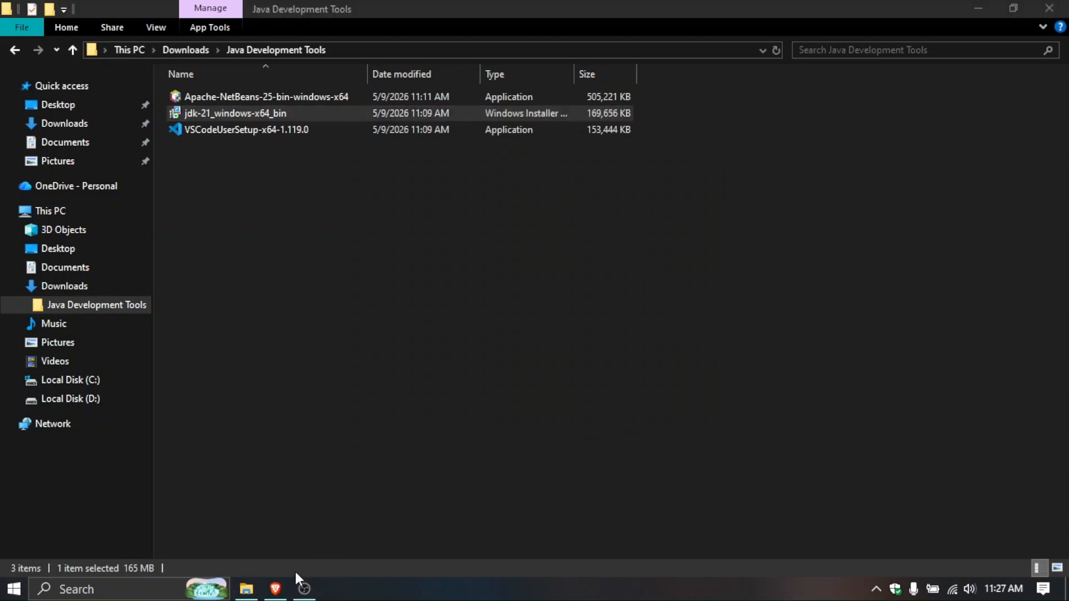
{"action": "type", "text": "co"}
{"action": "key", "text": "Return"}
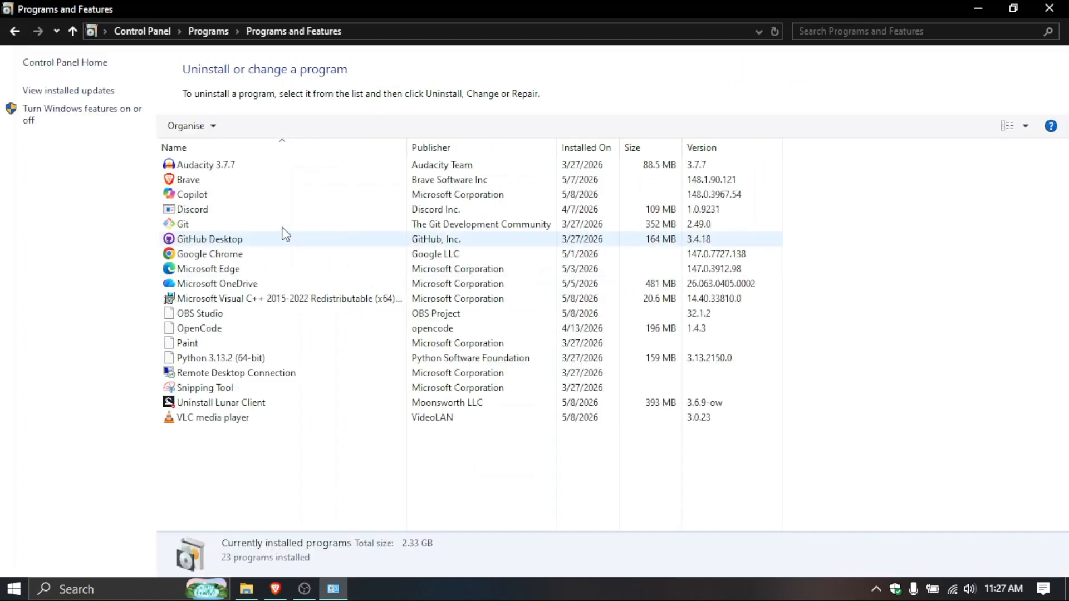
{"action": "left_click", "coordinate": [206, 271]}
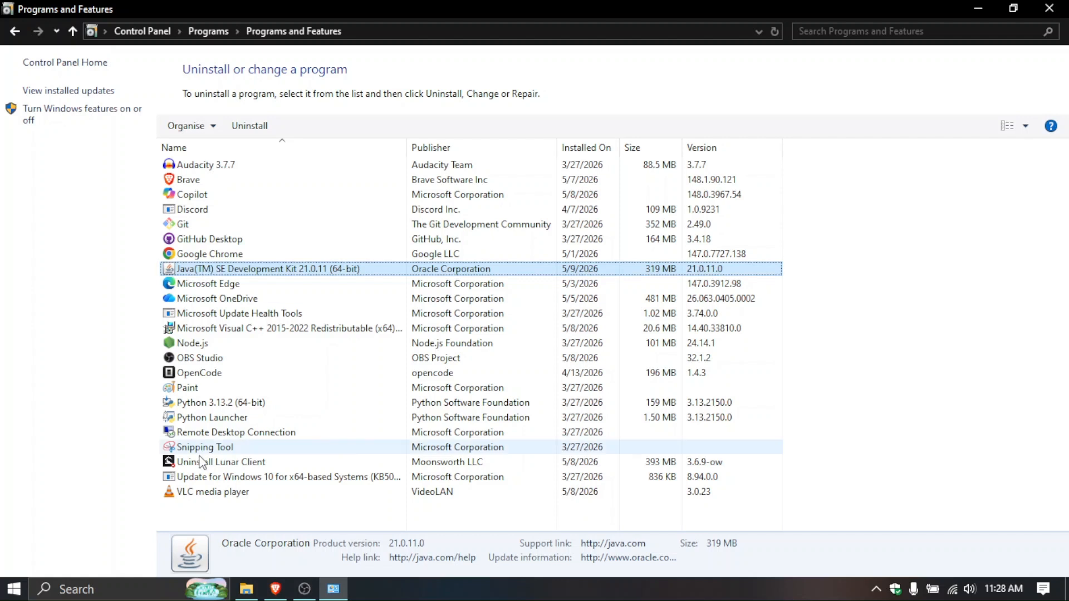
- Install Visual Studio Code from the Java Development Tools folder, accepting the license and keeping the default Start Menu folder, file-type registration and Add to PATH
{"action": "left_click", "coordinate": [245, 589]}
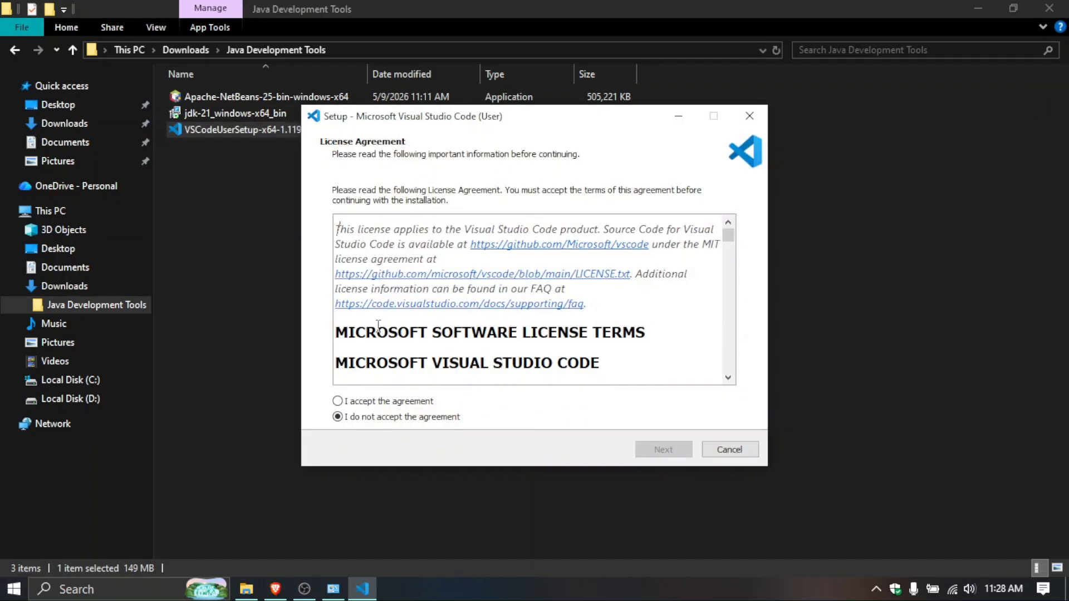
{"action": "left_click", "coordinate": [338, 401]}
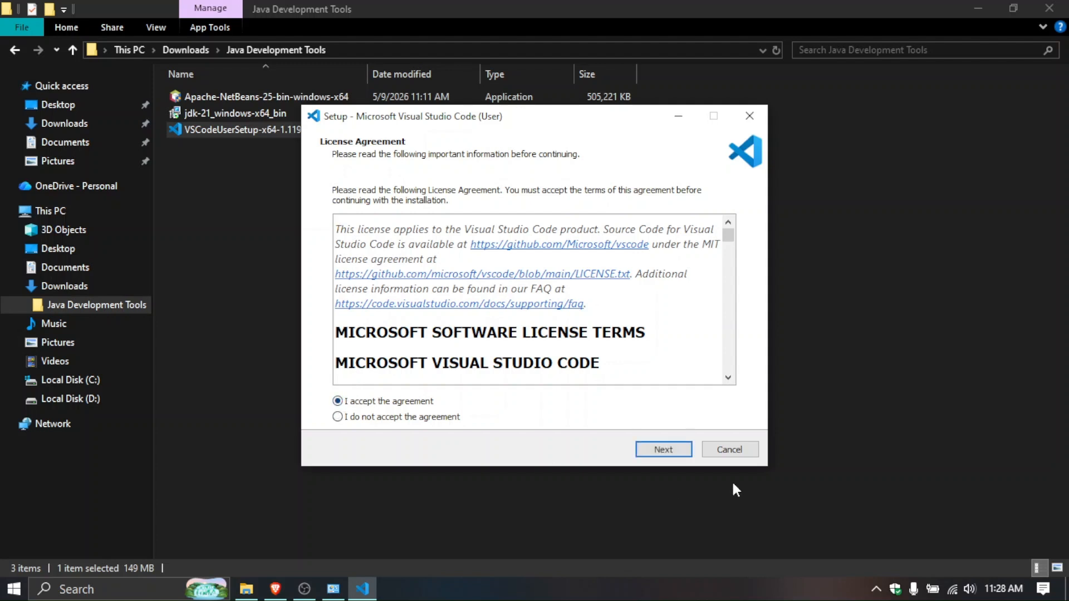
{"action": "left_click", "coordinate": [673, 455]}
{"action": "left_click", "coordinate": [673, 455]}
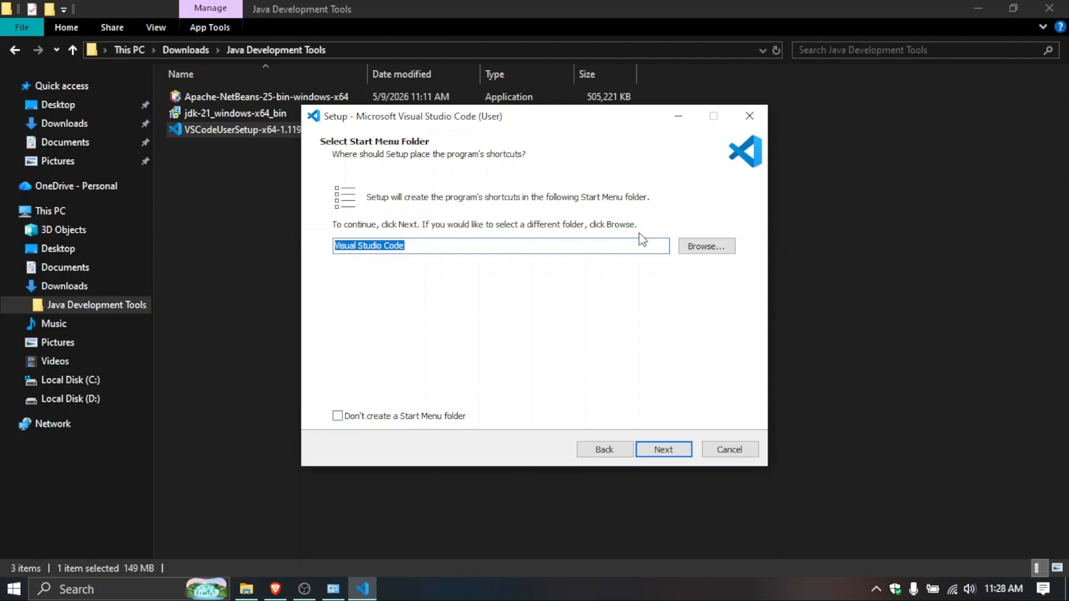
{"action": "left_click", "coordinate": [663, 451]}
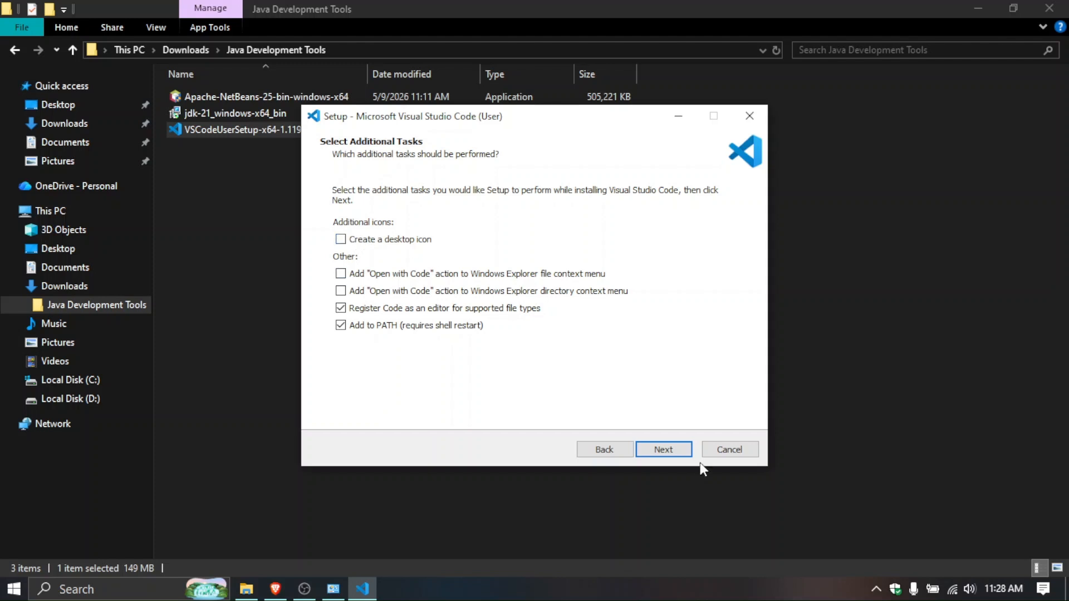
{"action": "left_click", "coordinate": [678, 455]}
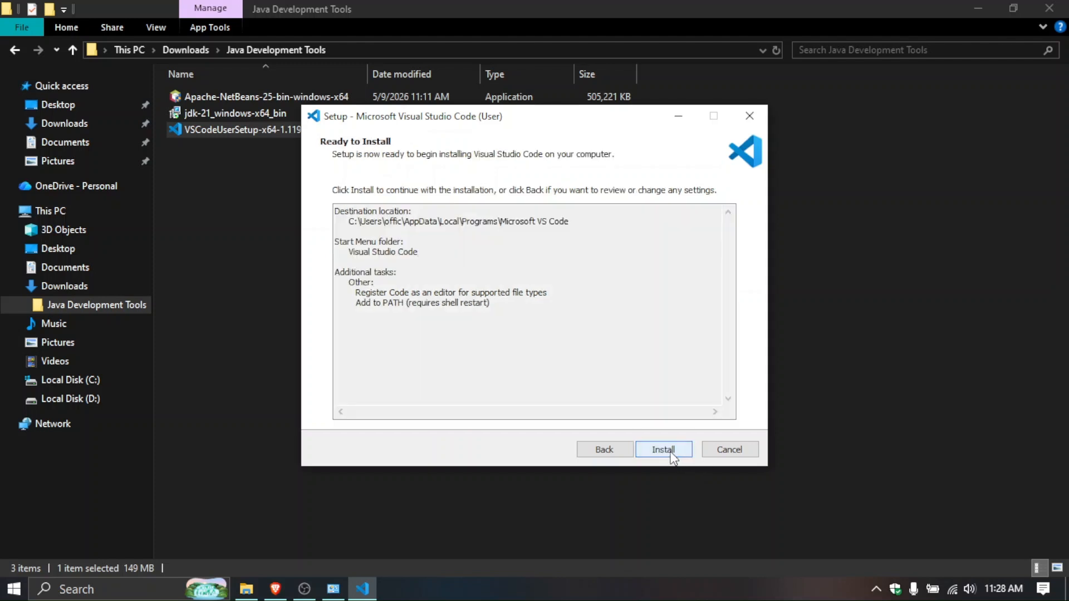
{"action": "left_click", "coordinate": [672, 454]}
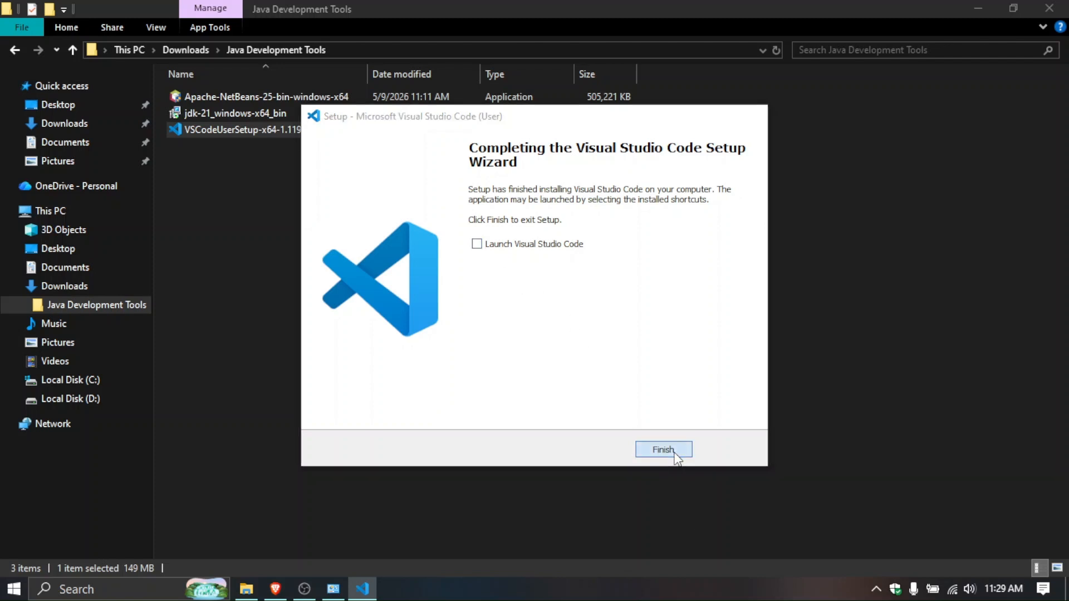
{"action": "left_click", "coordinate": [675, 455]}
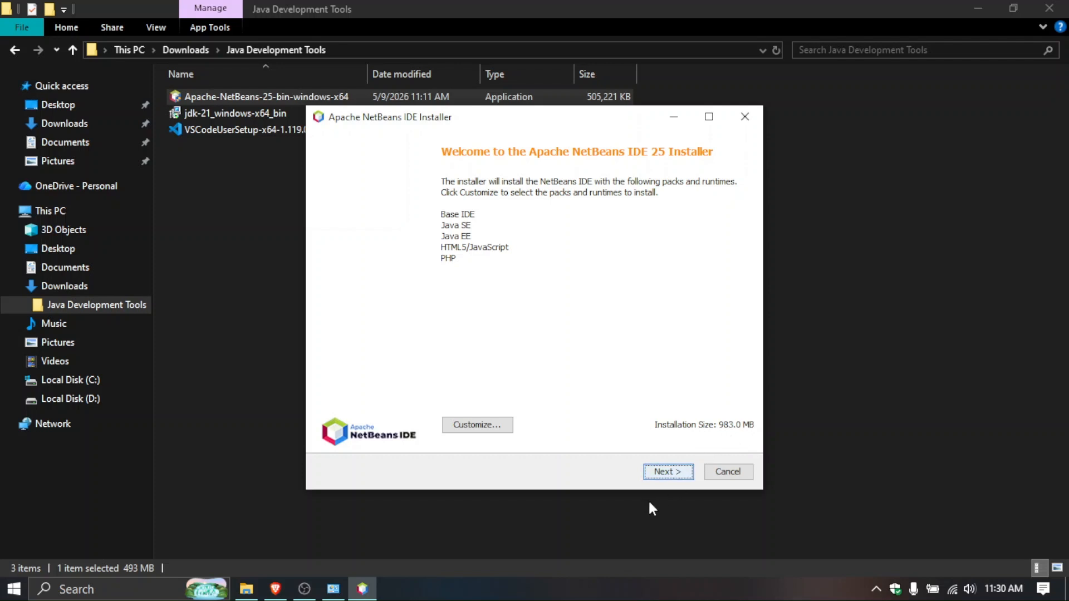
- Accept the license and install Apache NetBeans IDE 25 in C:\Program Files\NetBeans-25 using the JDK at C:\Program Files\Java\jdk-21.0.11
{"action": "left_click", "coordinate": [668, 473]}
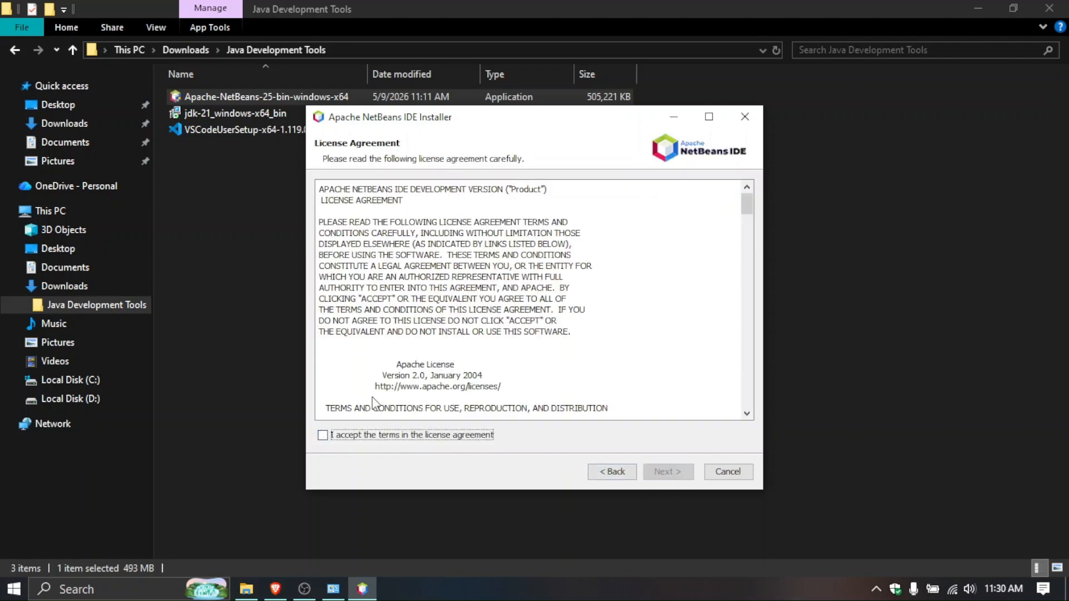
{"action": "left_click", "coordinate": [323, 435]}
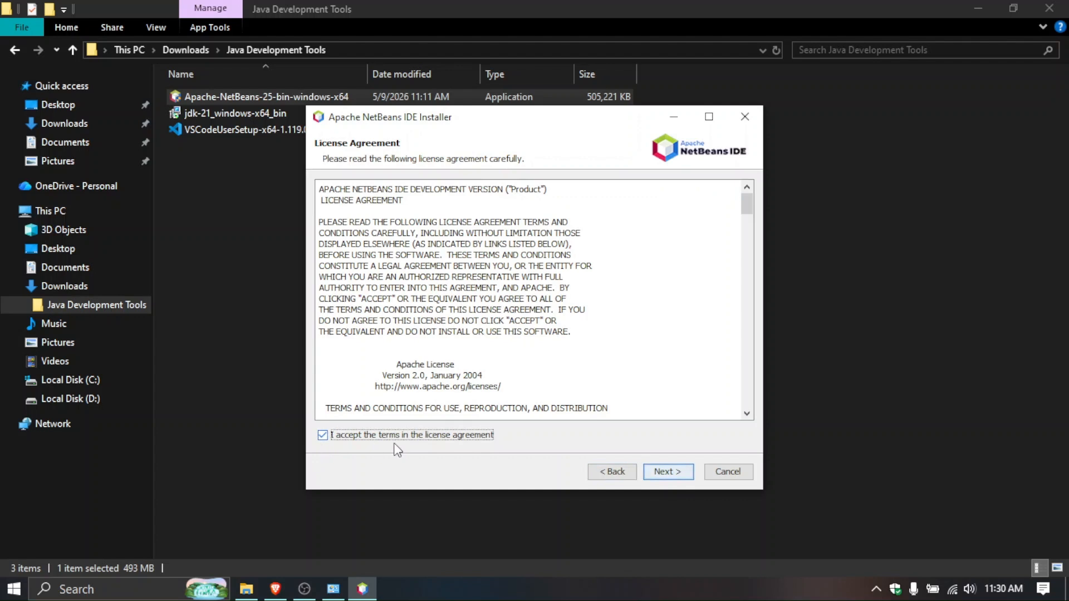
{"action": "left_click", "coordinate": [652, 472]}
{"action": "left_click", "coordinate": [652, 473]}
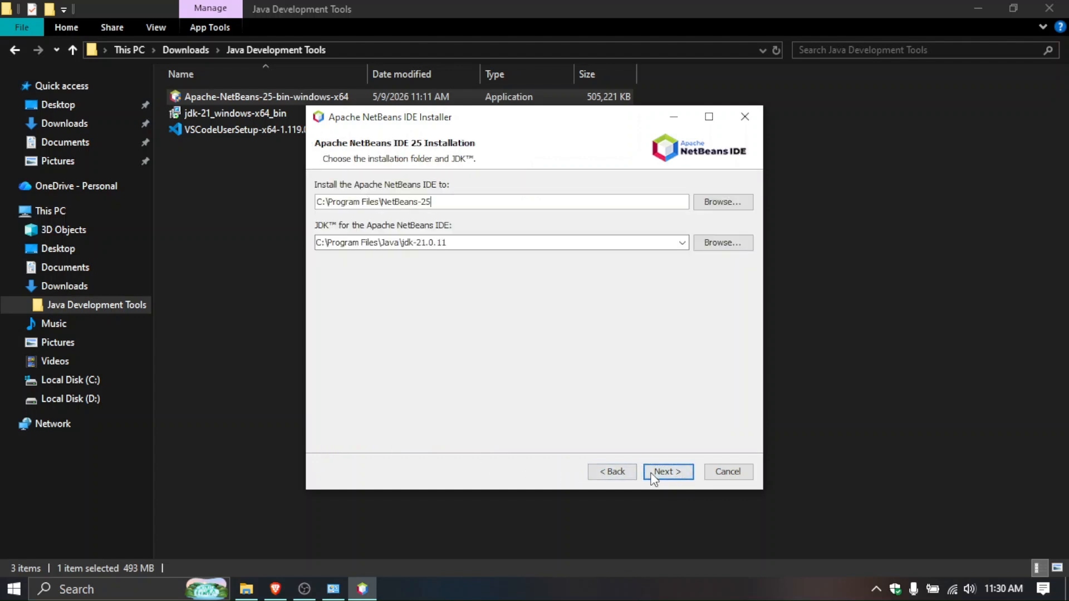
{"action": "left_click", "coordinate": [654, 474]}
{"action": "left_click", "coordinate": [655, 474]}
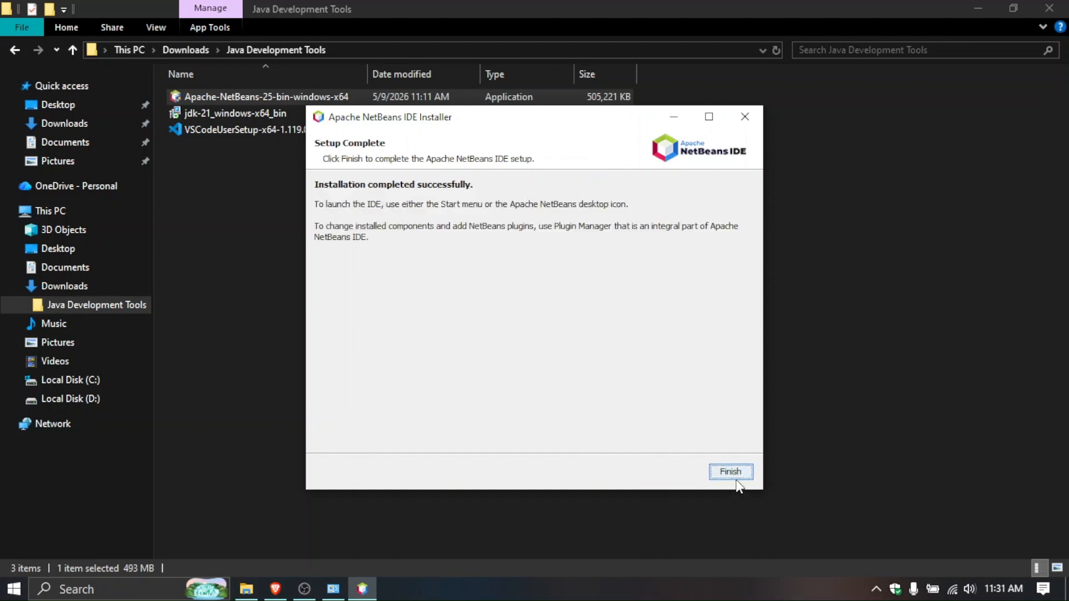
{"action": "left_click", "coordinate": [731, 472]}
- Show the desktop and check the installed apps list for Apache NetBeans IDE 25 and Visual Studio Code, expanding the Visual Studio Code folder
{"action": "key", "text": "super+d"}
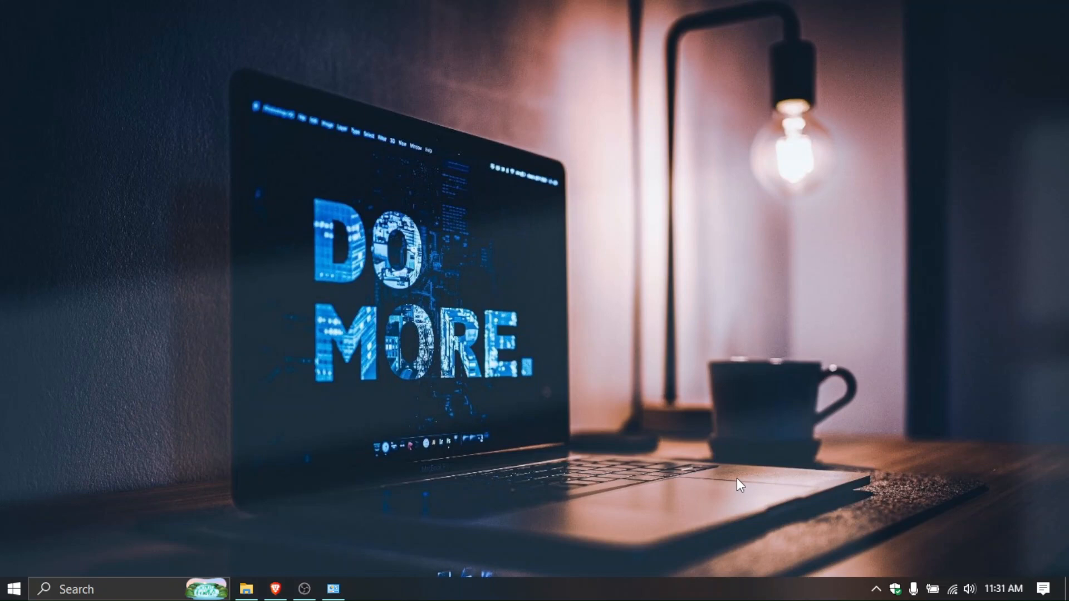
{"action": "key", "text": "super"}
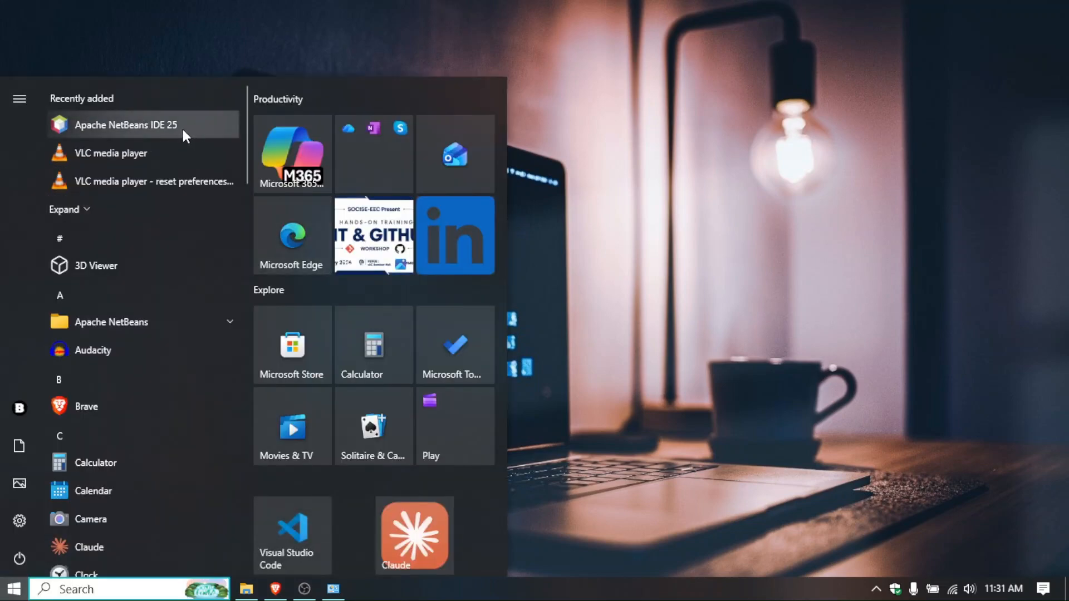
{"action": "scroll", "coordinate": [69, 363], "scroll_direction": "down", "scroll_amount": 10}
{"action": "scroll", "coordinate": [69, 363], "scroll_direction": "down", "scroll_amount": 10}
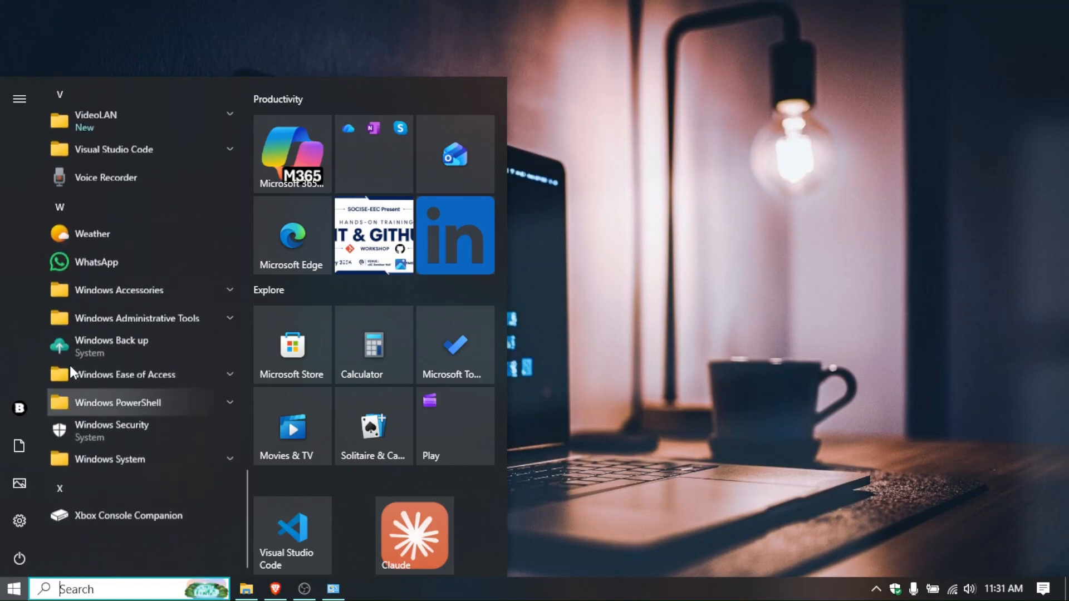
{"action": "scroll", "coordinate": [69, 365], "scroll_direction": "up", "scroll_amount": 6}
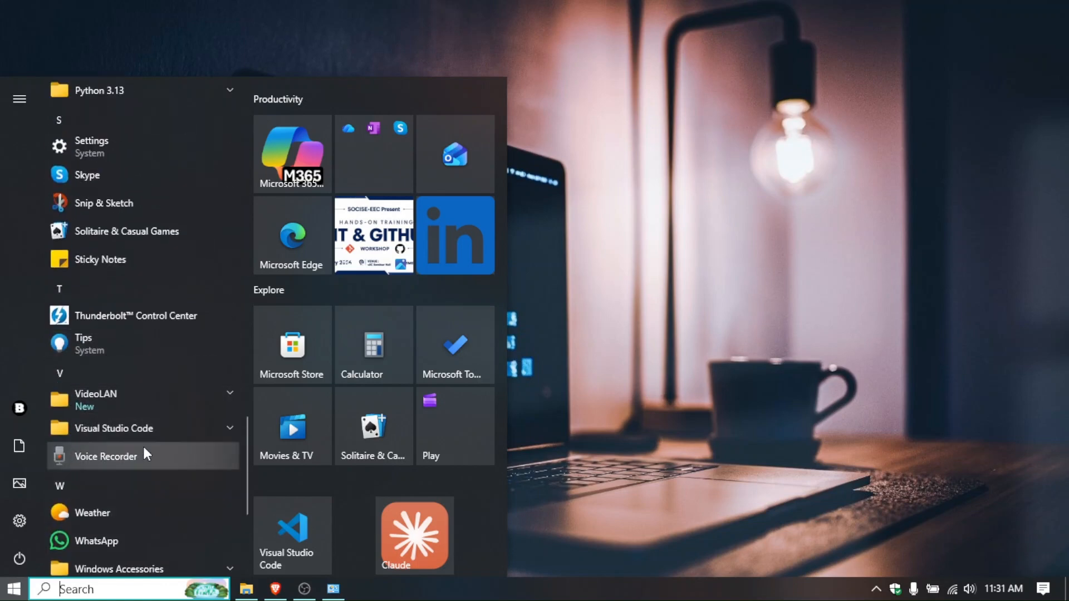
{"action": "left_click", "coordinate": [162, 431]}
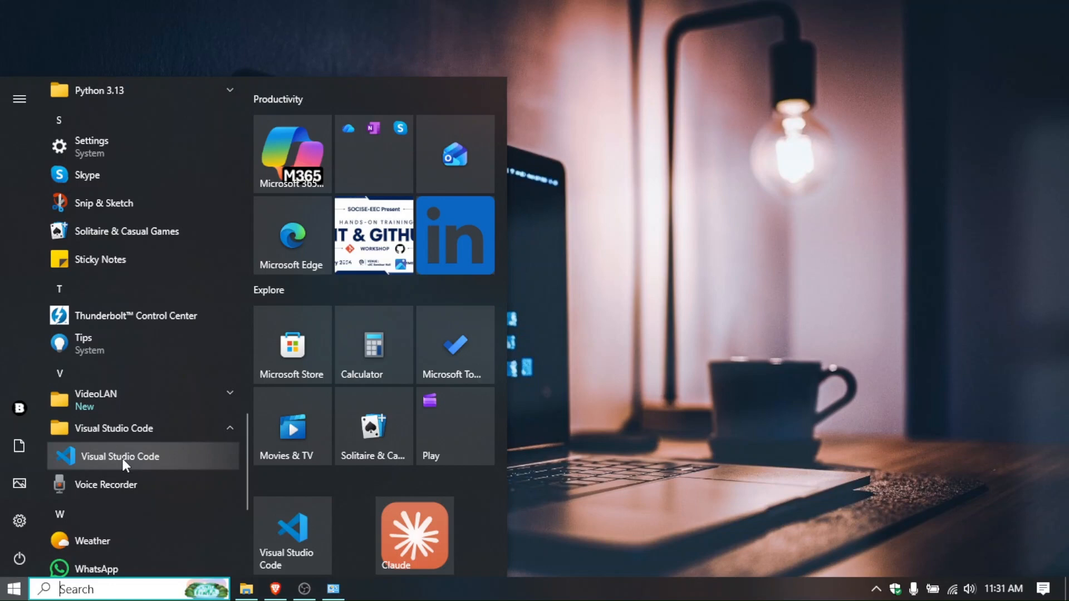
- Check the installed Java version with java -version in a Command Prompt, examine the output lines and close the window
{"action": "key", "text": "super+r"}
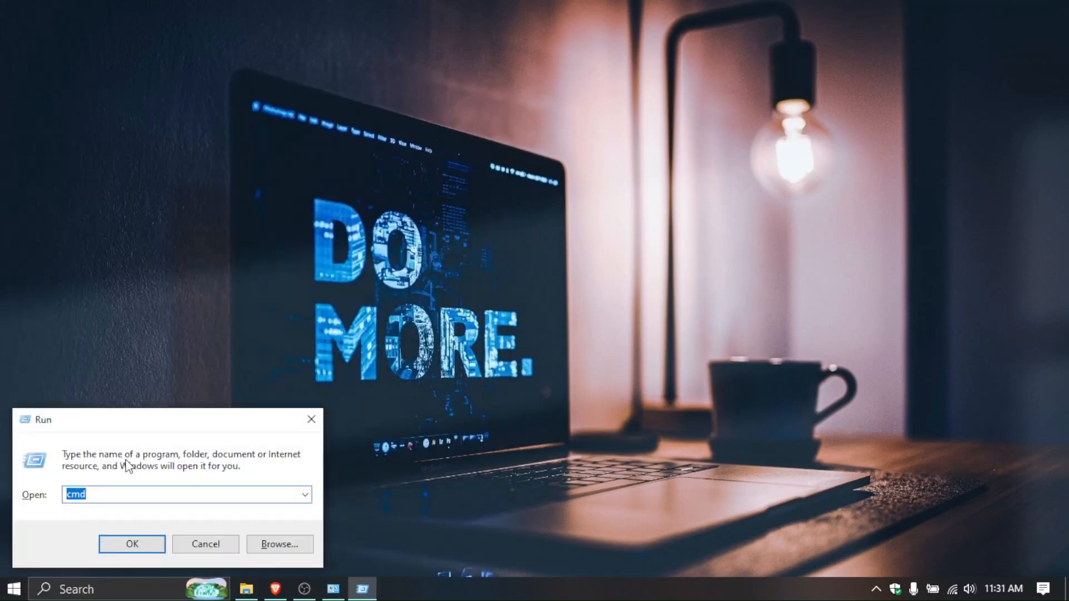
{"action": "key", "text": "Return"}
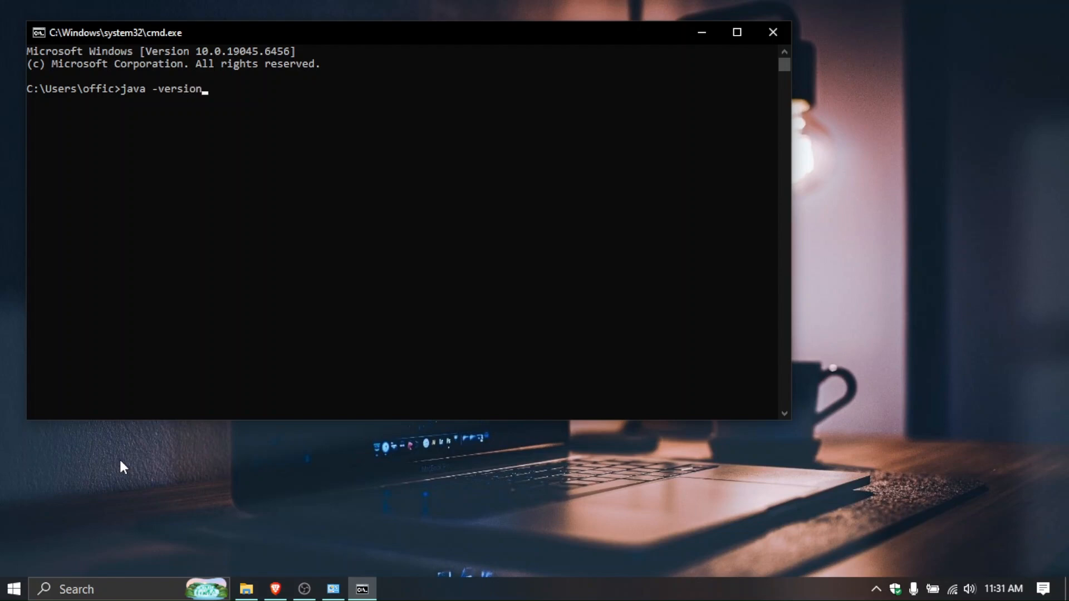
{"action": "key", "text": "Return"}
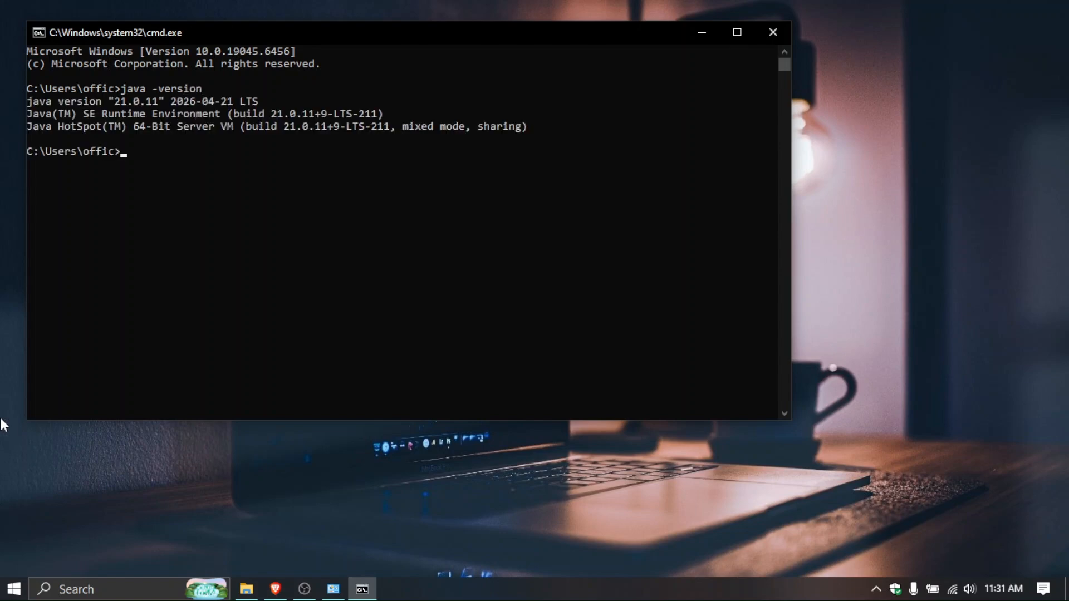
{"action": "double_click", "coordinate": [191, 101]}
{"action": "left_click", "coordinate": [191, 100]}
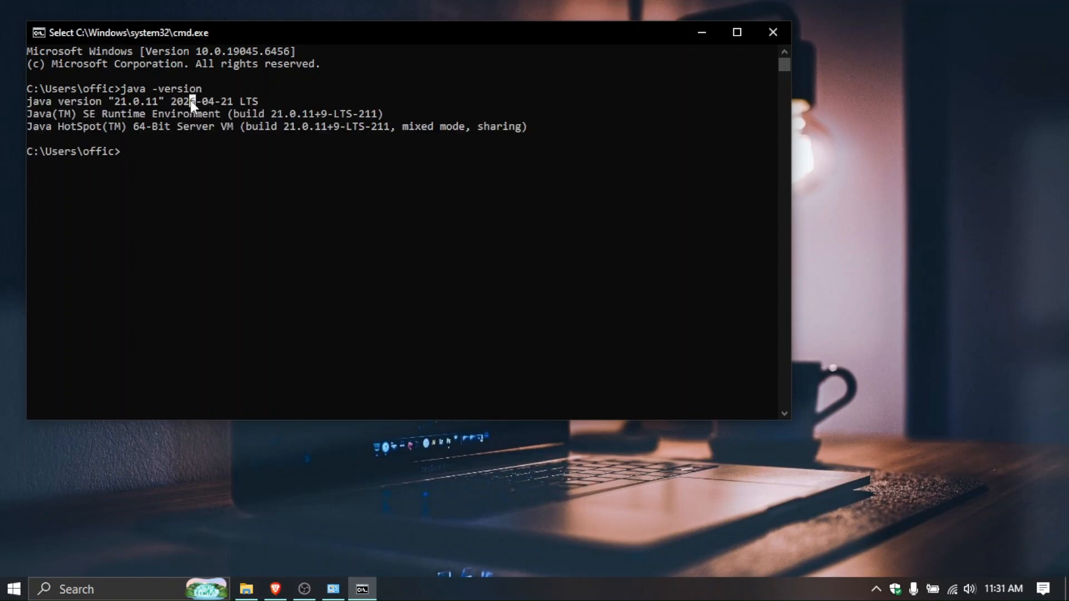
{"action": "double_click", "coordinate": [172, 112]}
{"action": "left_click", "coordinate": [172, 112]}
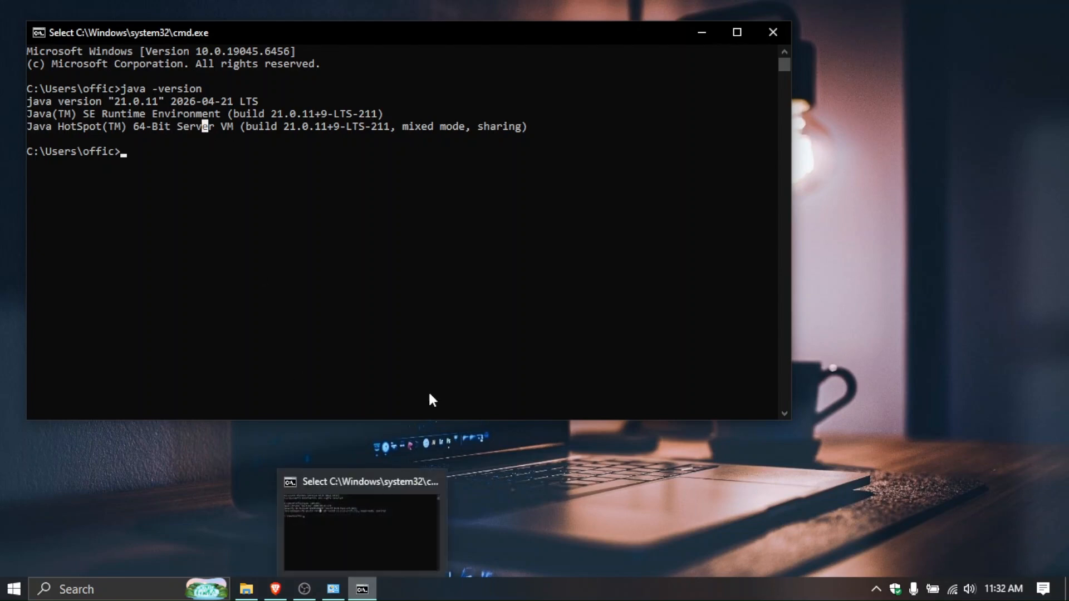
{"action": "left_click", "coordinate": [780, 42]}
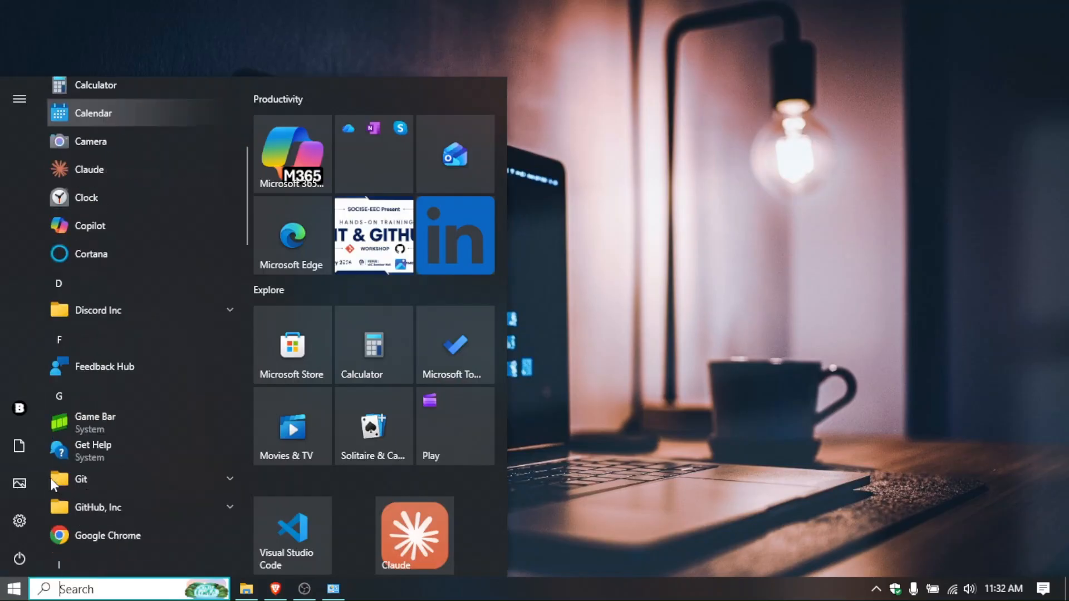
- Find the Visual Studio Code folder in the installed apps list and launch Visual Studio Code
{"action": "scroll", "coordinate": [58, 490], "scroll_direction": "down", "scroll_amount": 10}
{"action": "scroll", "coordinate": [50, 478], "scroll_direction": "down", "scroll_amount": 8}
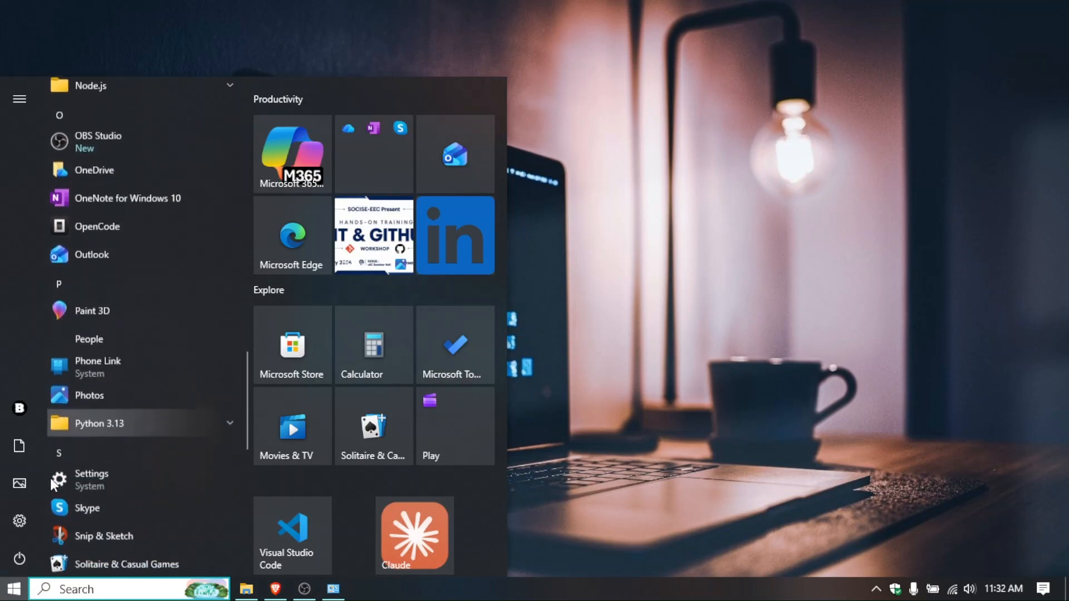
{"action": "left_click", "coordinate": [78, 503]}
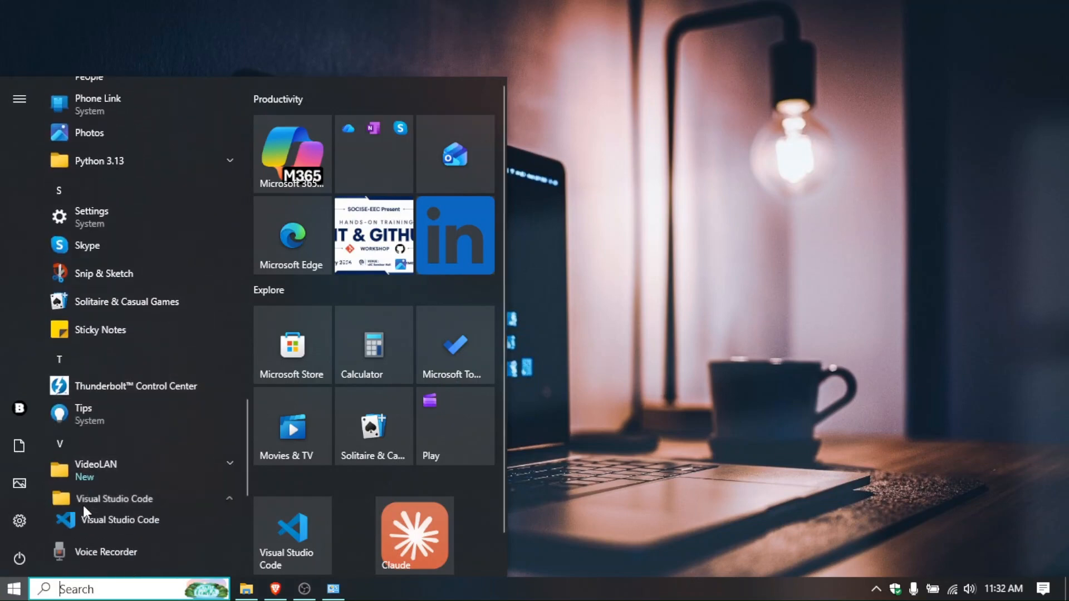
{"action": "left_click", "coordinate": [142, 522]}
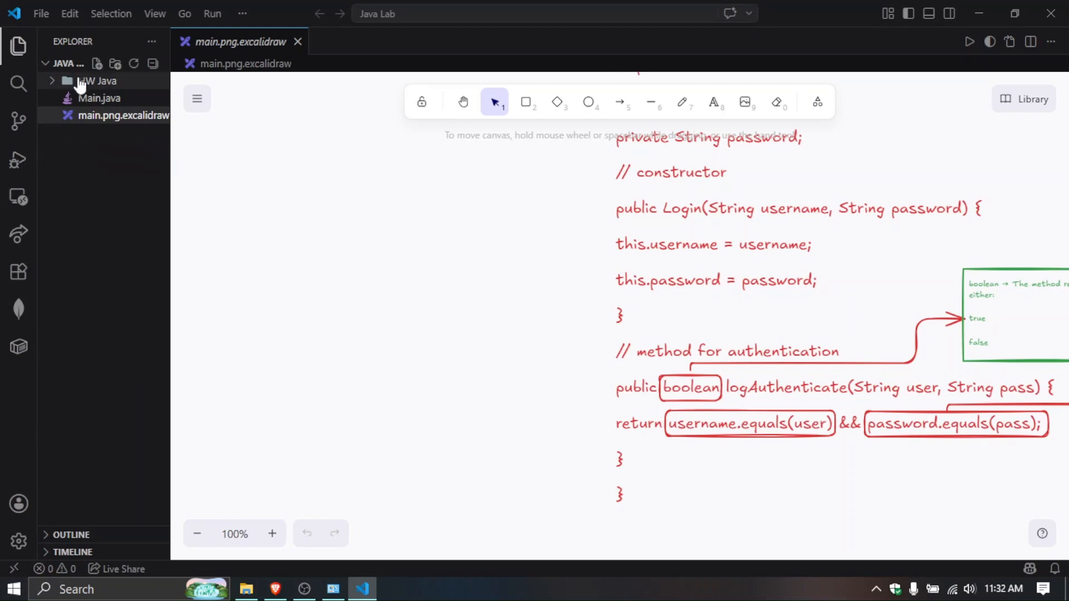
- Create a new file named Hlo.java in the root of the Java Lab folder
{"action": "left_click", "coordinate": [97, 63]}
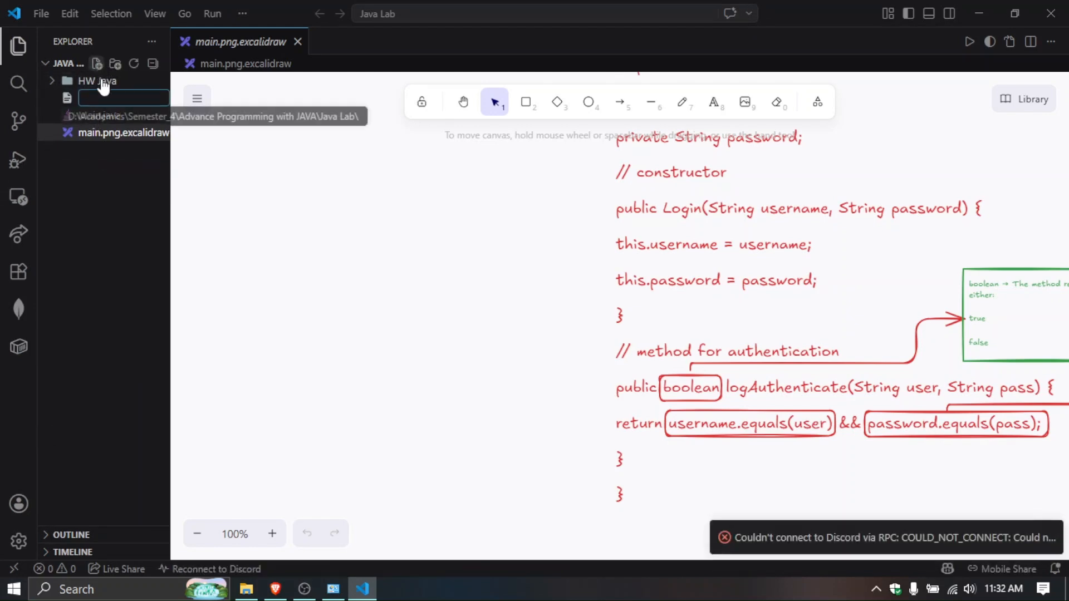
{"action": "type", "text": "hek"}
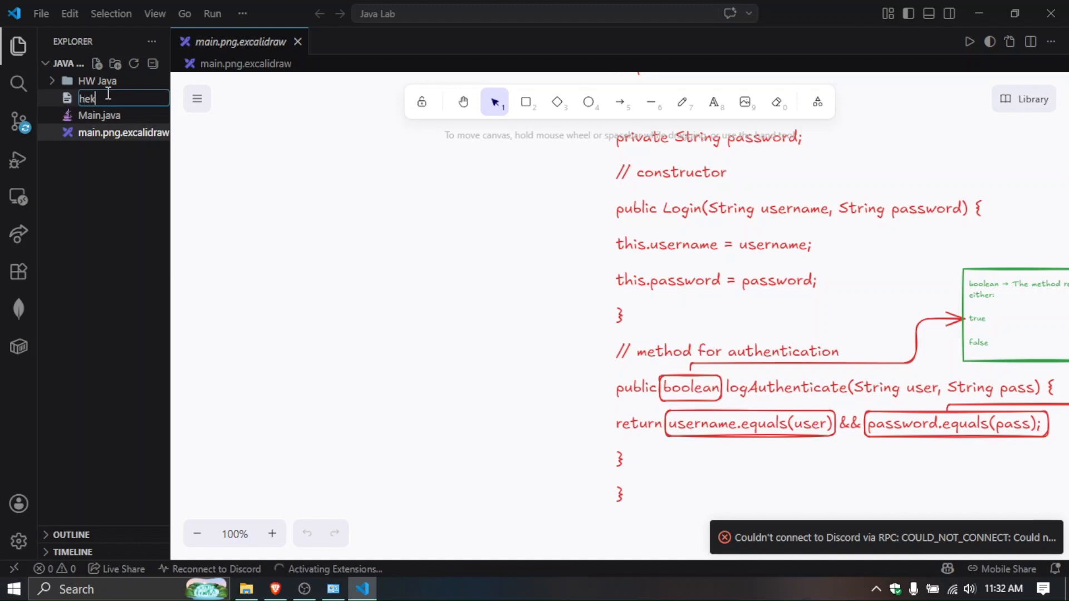
{"action": "key", "text": "BackSpace"}
{"action": "type", "text": "llo.java"}
{"action": "key", "text": "Home"}
{"action": "key", "text": "Delete"}
{"action": "key", "text": "Delete"}
{"action": "type", "text": "H"}
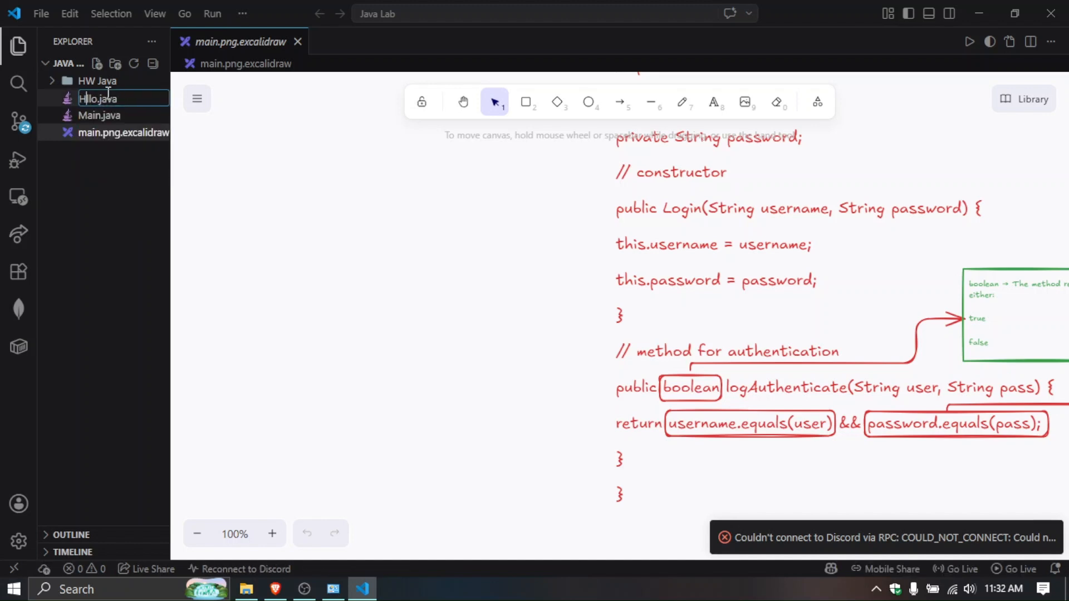
{"action": "key", "text": "Delete"}
{"action": "key", "text": "Return"}
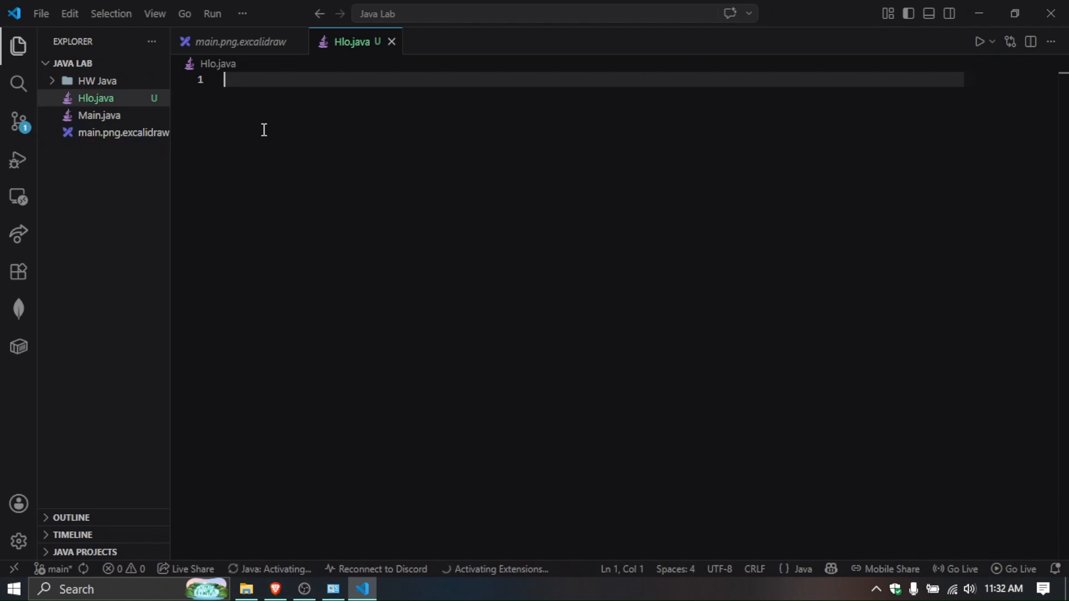
- Declare a class named Hlo with an opening and closing brace and leave an empty line inside its body
{"action": "type", "text": "class "}
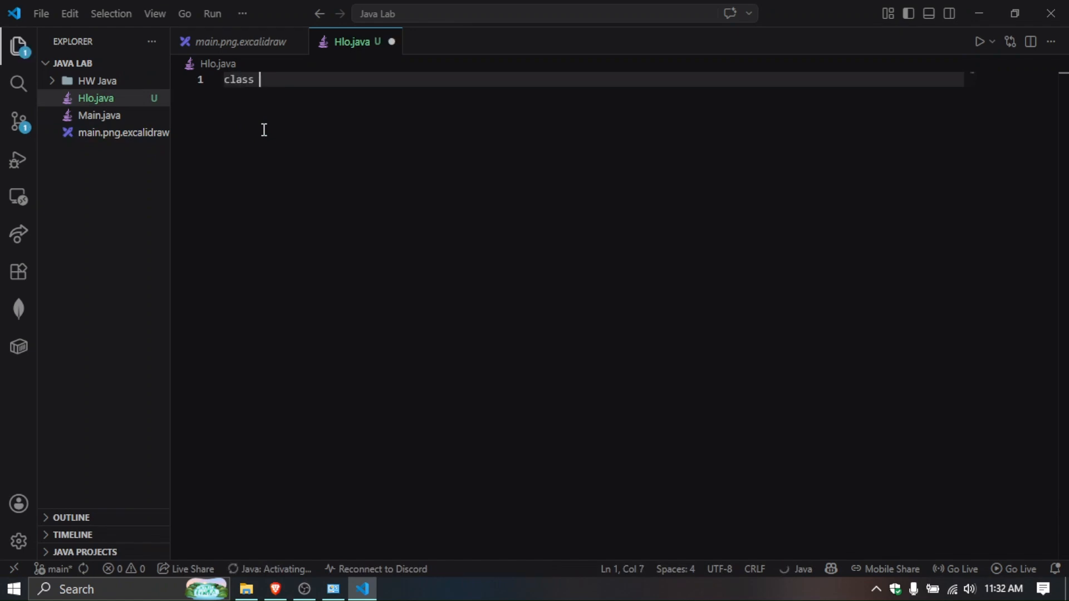
{"action": "type", "text": "Hellow"}
{"action": "key", "text": "BackSpace"}
{"action": "key", "text": "BackSpace"}
{"action": "key", "text": "BackSpace"}
{"action": "key", "text": "BackSpace"}
{"action": "key", "text": "BackSpace"}
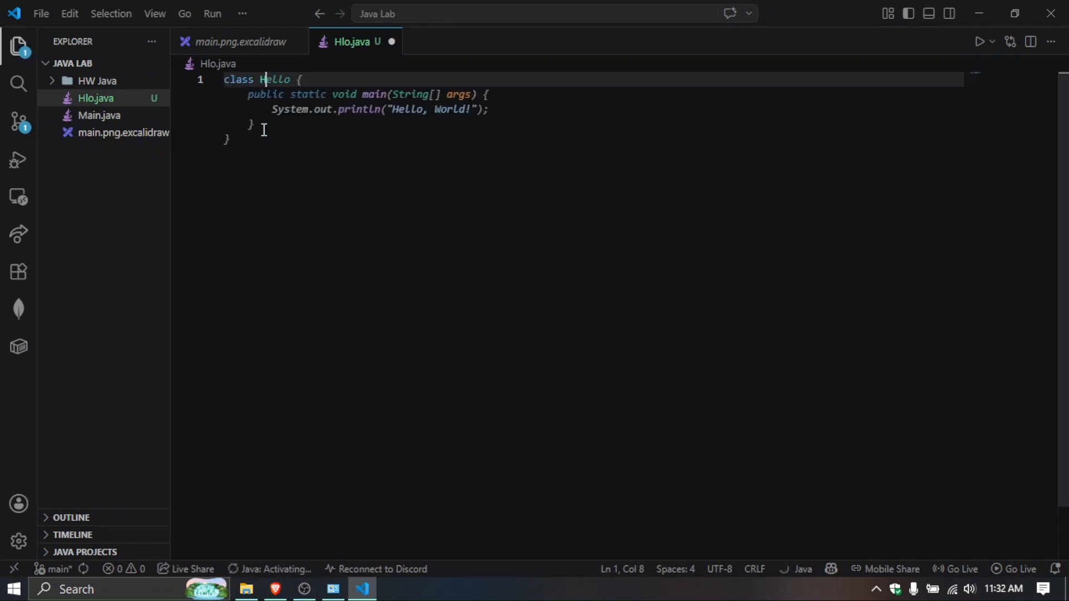
{"action": "type", "text": "lo"}
{"action": "key", "text": "BackSpace"}
{"action": "type", "text": "{"}
{"action": "key", "text": "Return"}
{"action": "key", "text": "Return"}
- Add a public static void main(String[] args) method to the Hlo class containing System.out.println("Hello World");
{"action": "type", "text": "pu"}
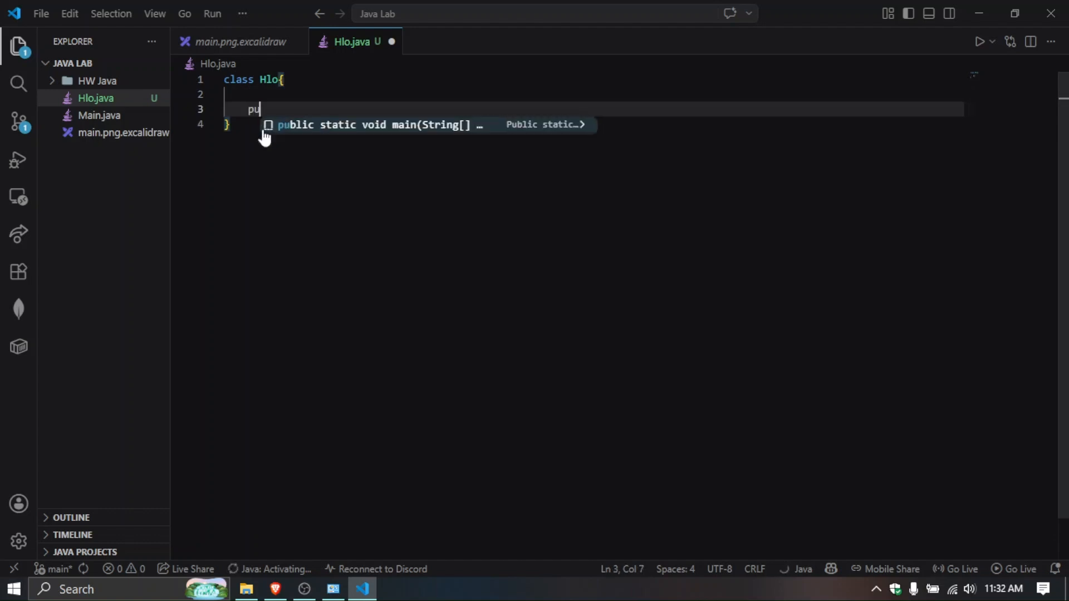
{"action": "type", "text": "blic static void main(String[] args) {"}
{"action": "key", "text": "Return"}
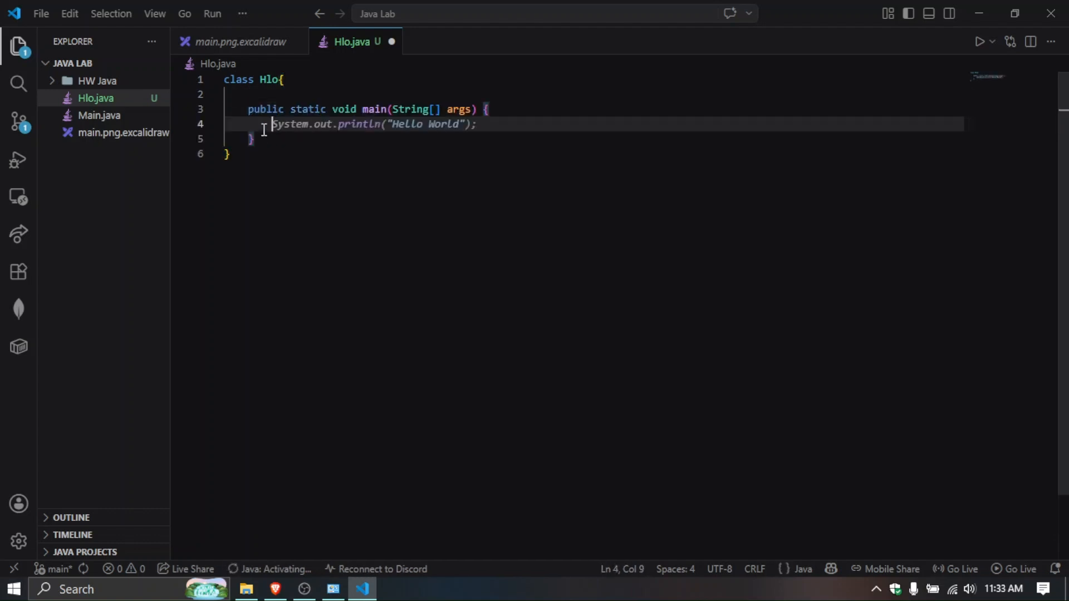
{"action": "key", "text": "Tab"}
- Put the lowercase public modifier before the Hlo class declaration and save the file
{"action": "left_click", "coordinate": [258, 93]}
{"action": "key", "text": "Up"}
{"action": "type", "text": "Publi"}
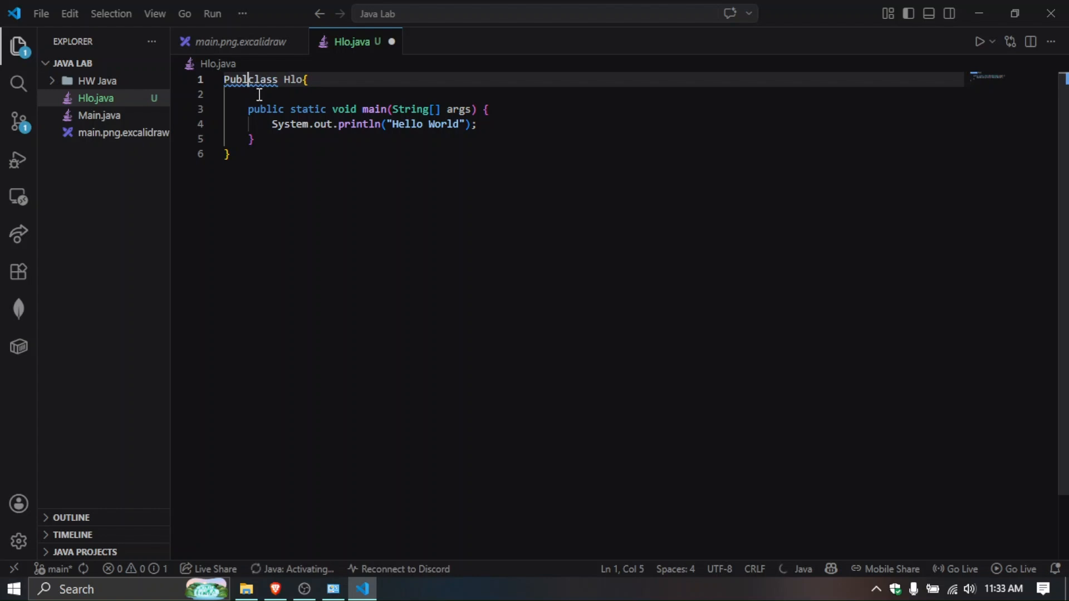
{"action": "key", "text": "Tab"}
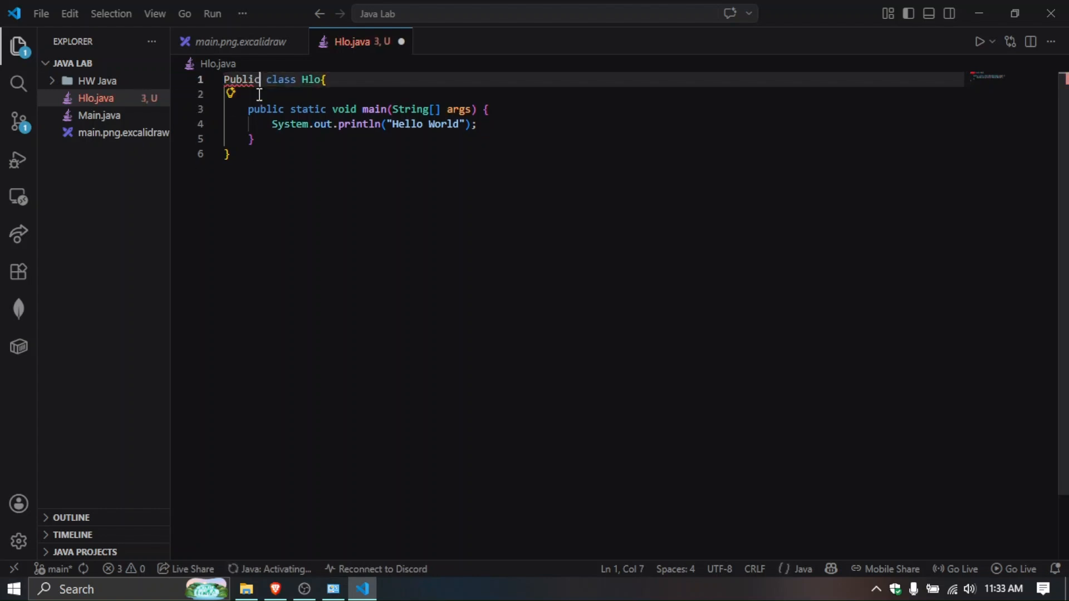
{"action": "left_click", "coordinate": [229, 79]}
{"action": "key", "text": "BackSpace"}
{"action": "type", "text": "p"}
{"action": "key", "text": "ctrl+s"}
- Run Hlo.java with the Run Java option and check the program's output line in the terminal
{"action": "left_click", "coordinate": [296, 210]}
{"action": "left_click", "coordinate": [992, 41]}
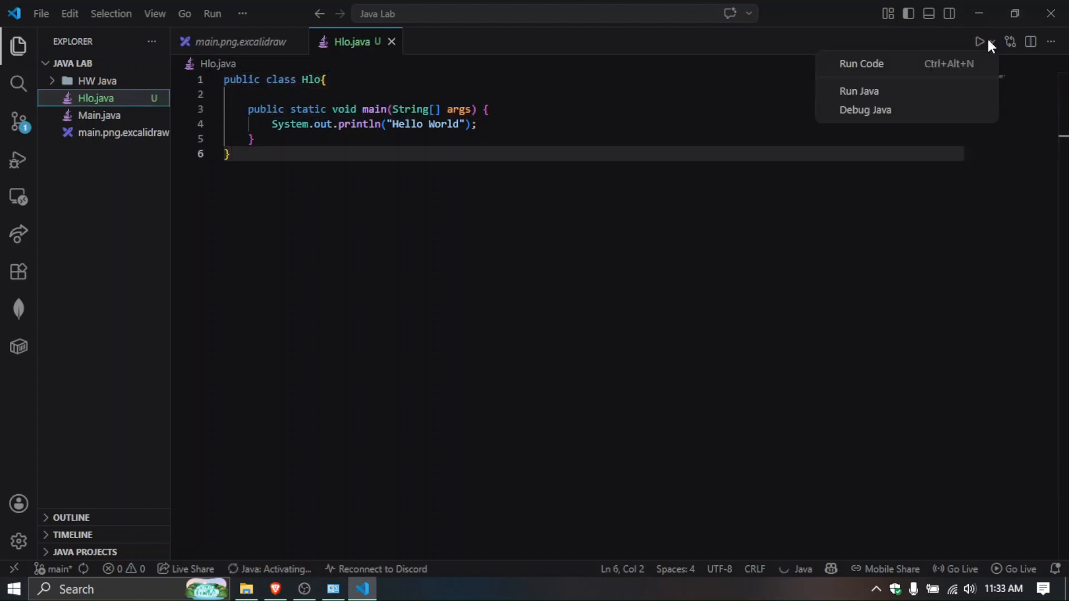
{"action": "left_click", "coordinate": [896, 92]}
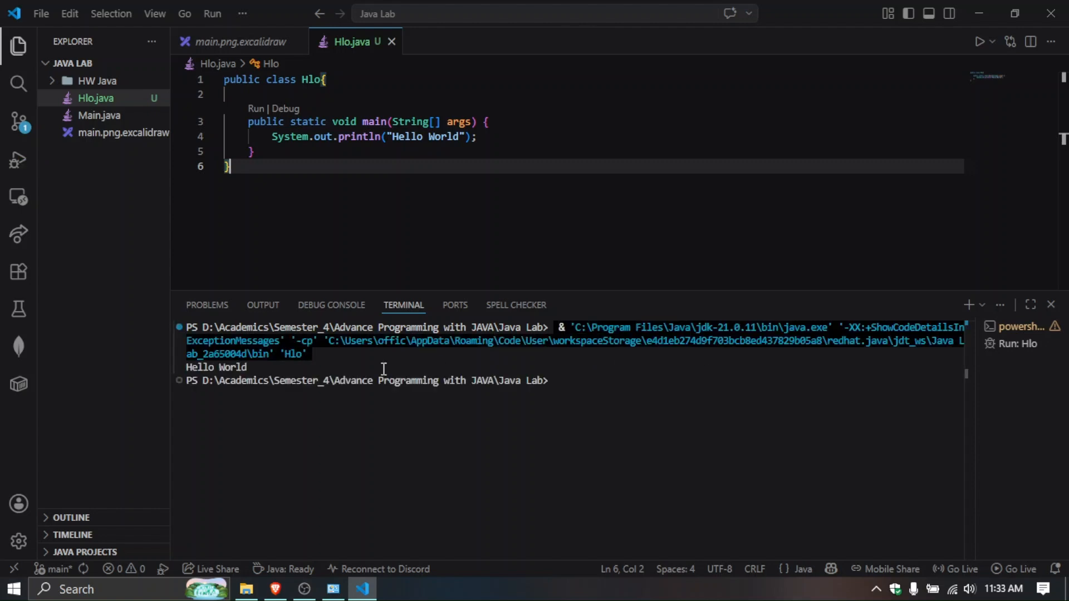
{"action": "left_click", "coordinate": [248, 367]}
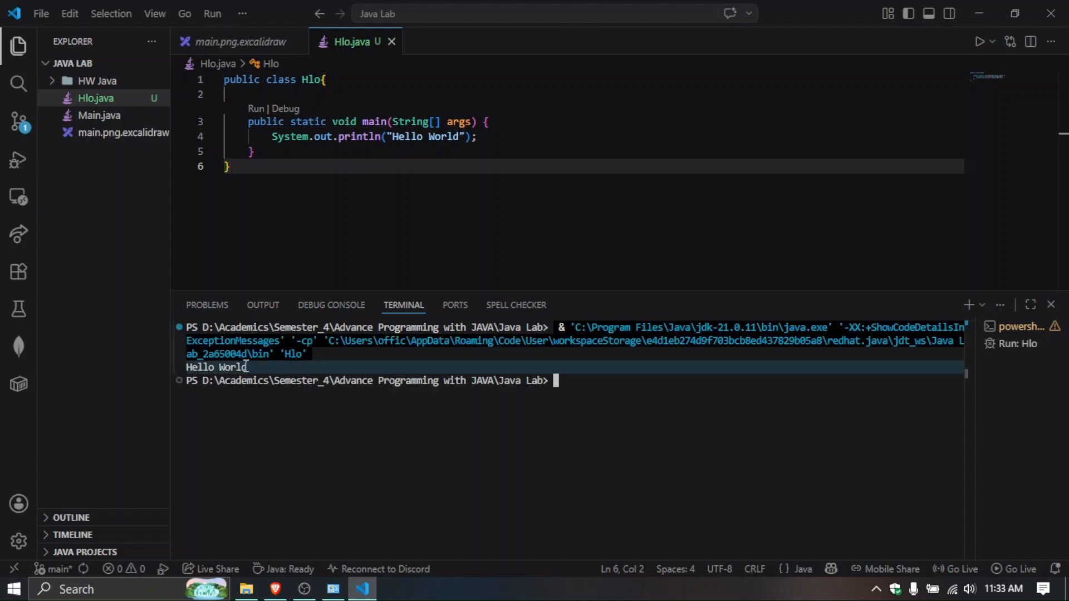